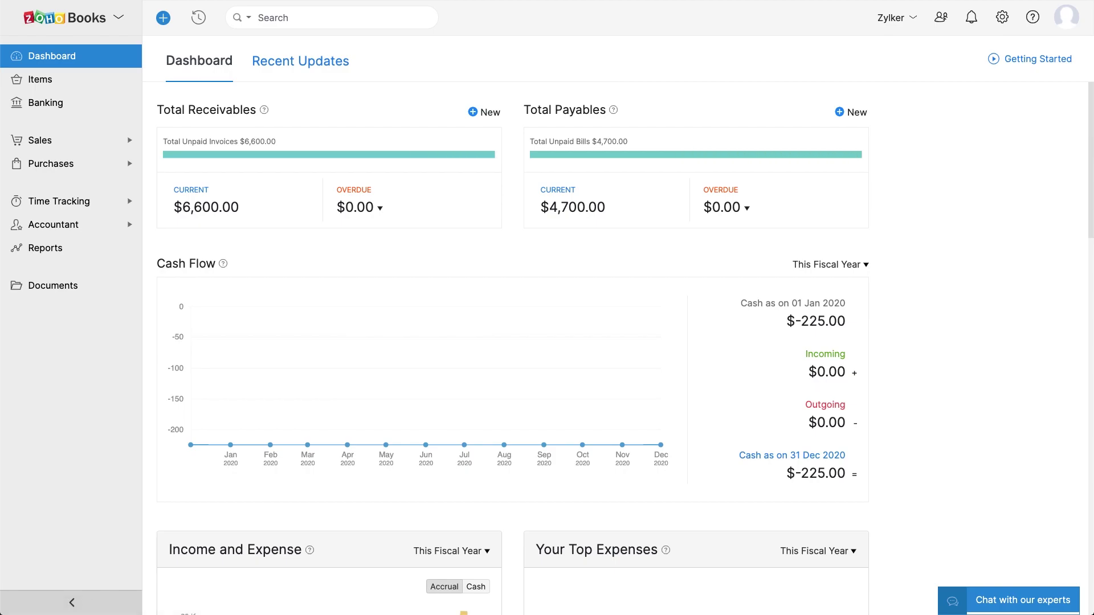
Open the PayPal Card's seven uncategorized transactions from Banking, with Multi-Select & Match on
{"action": "left_click", "coordinate": [92, 111]}
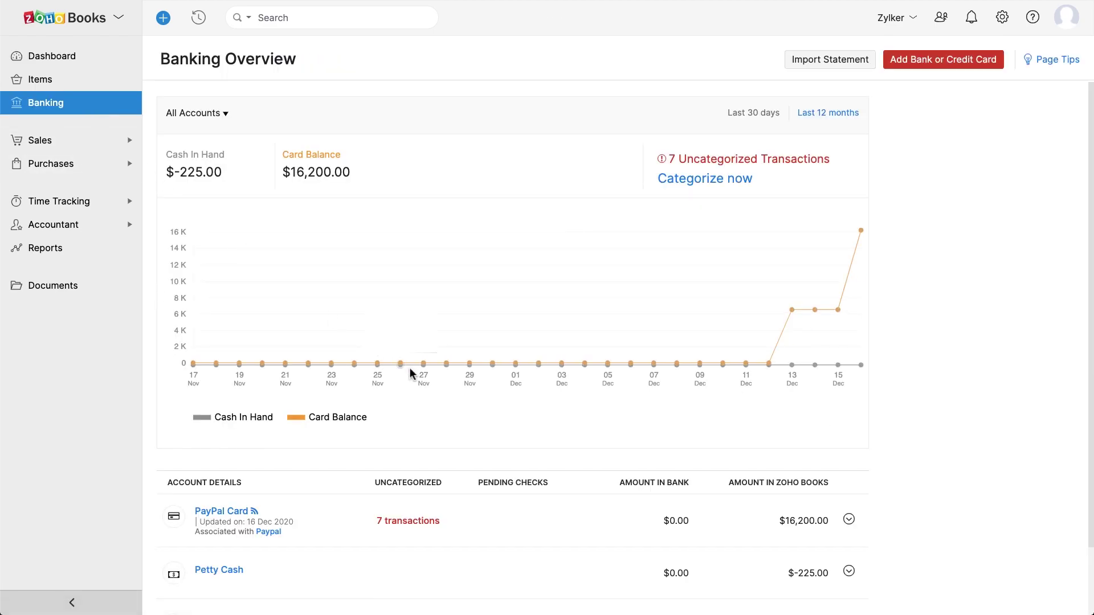
{"action": "scroll", "coordinate": [410, 374], "scroll_direction": "down", "scroll_amount": 1}
{"action": "scroll", "coordinate": [410, 373], "scroll_direction": "down", "scroll_amount": 2}
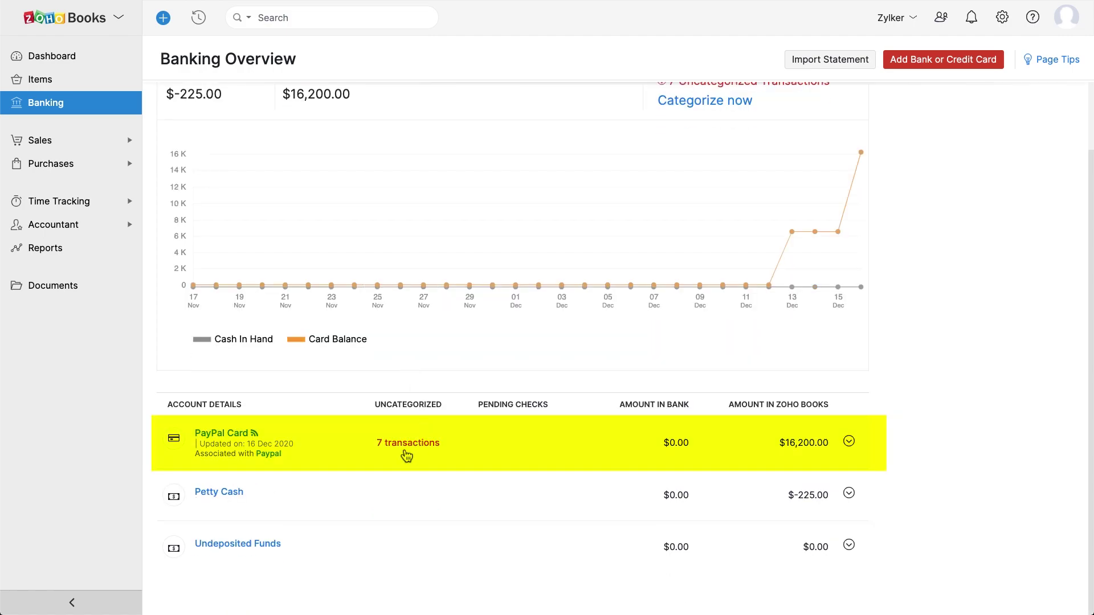
{"action": "left_click", "coordinate": [407, 443]}
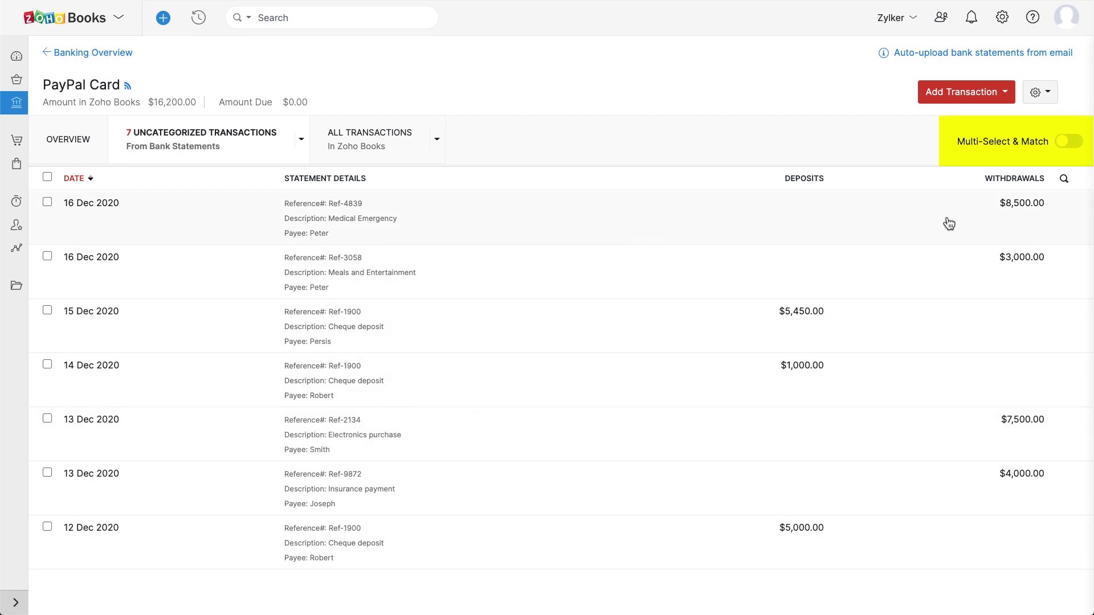
{"action": "left_click", "coordinate": [1071, 145]}
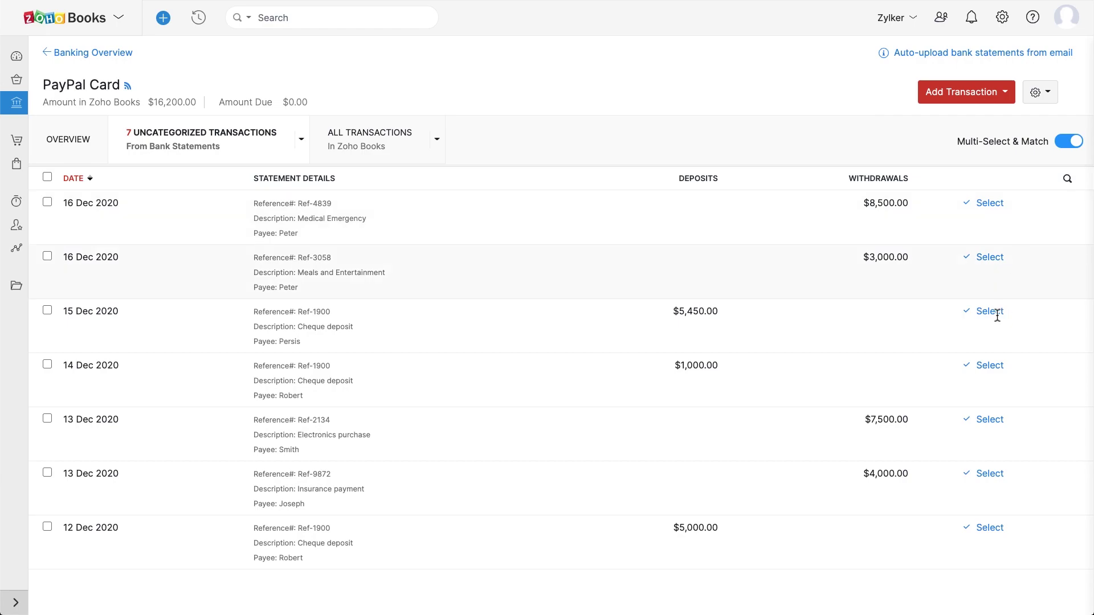
Select statements Ref-2134, Ref-9872 (13 Dec) and Ref-1900 (12 Dec), then list the selection
{"action": "left_click", "coordinate": [987, 431]}
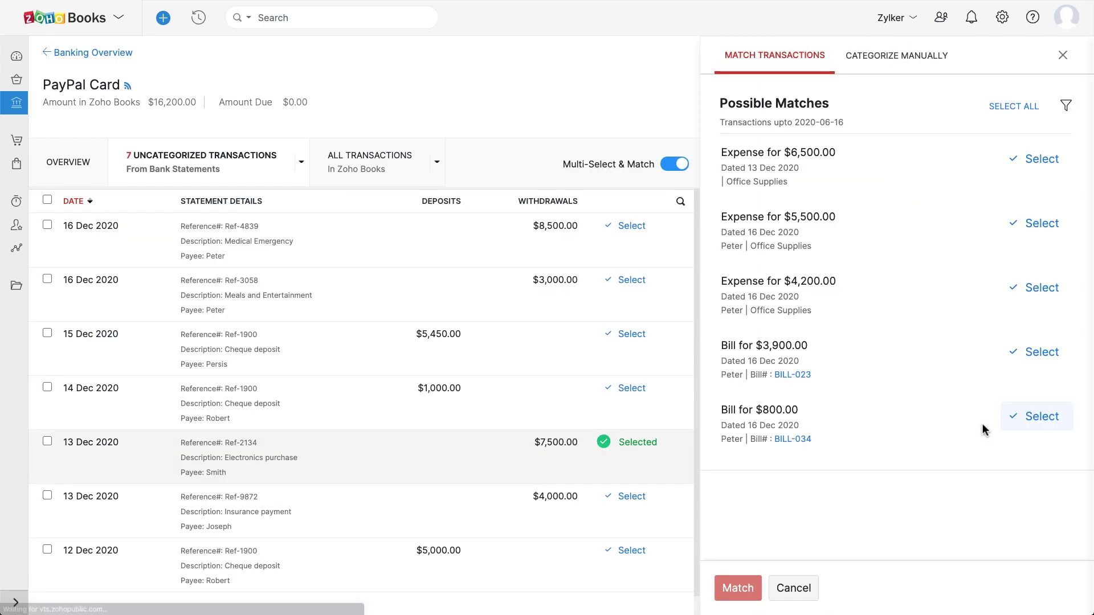
{"action": "left_click", "coordinate": [632, 498]}
{"action": "scroll", "coordinate": [638, 506], "scroll_direction": "down", "scroll_amount": 2}
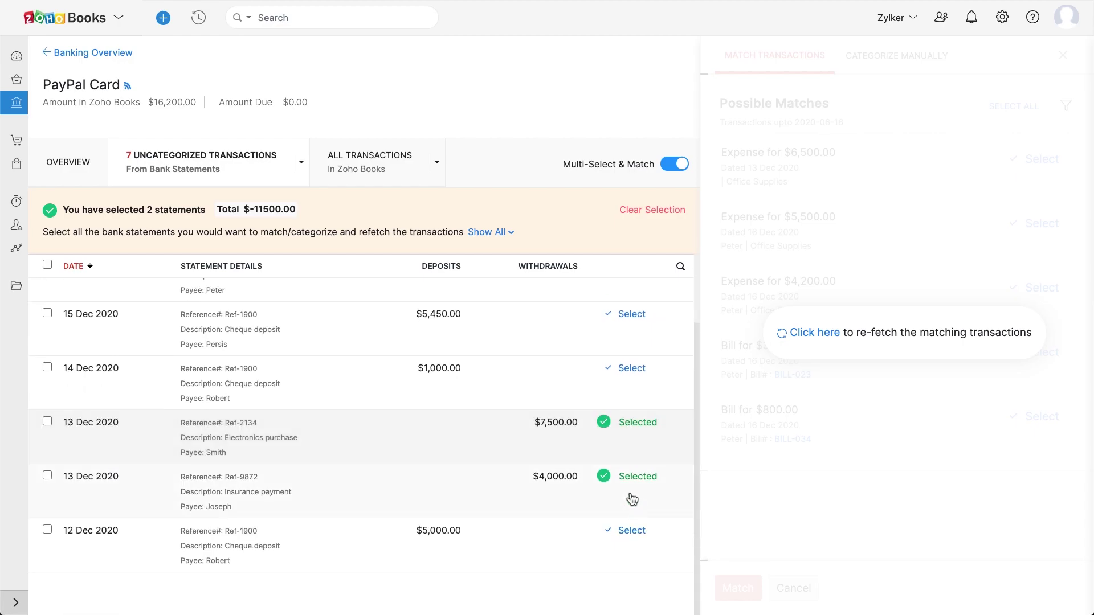
{"action": "left_click", "coordinate": [640, 538]}
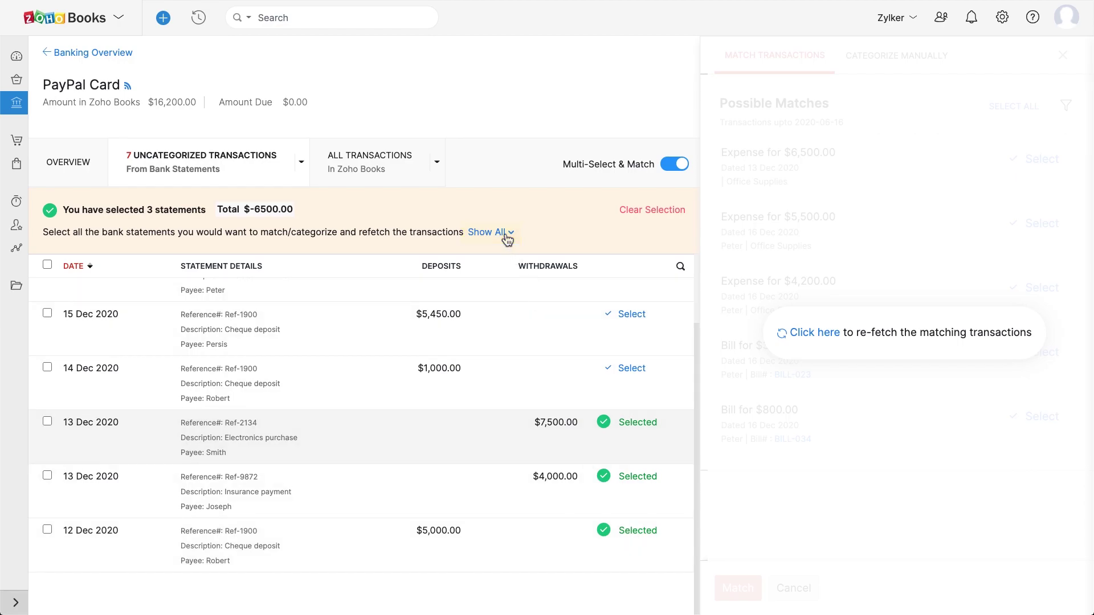
{"action": "left_click", "coordinate": [487, 232]}
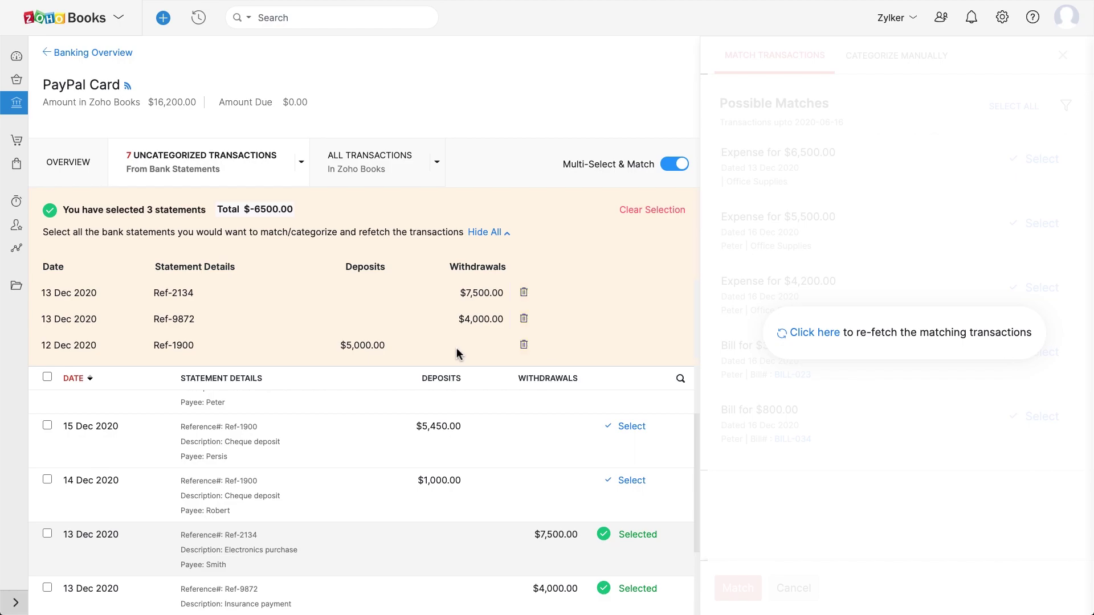
Re-add Ref-1900 and refresh matches, surfacing the $6,500 Office Supplies expense as best match
{"action": "left_click", "coordinate": [524, 346]}
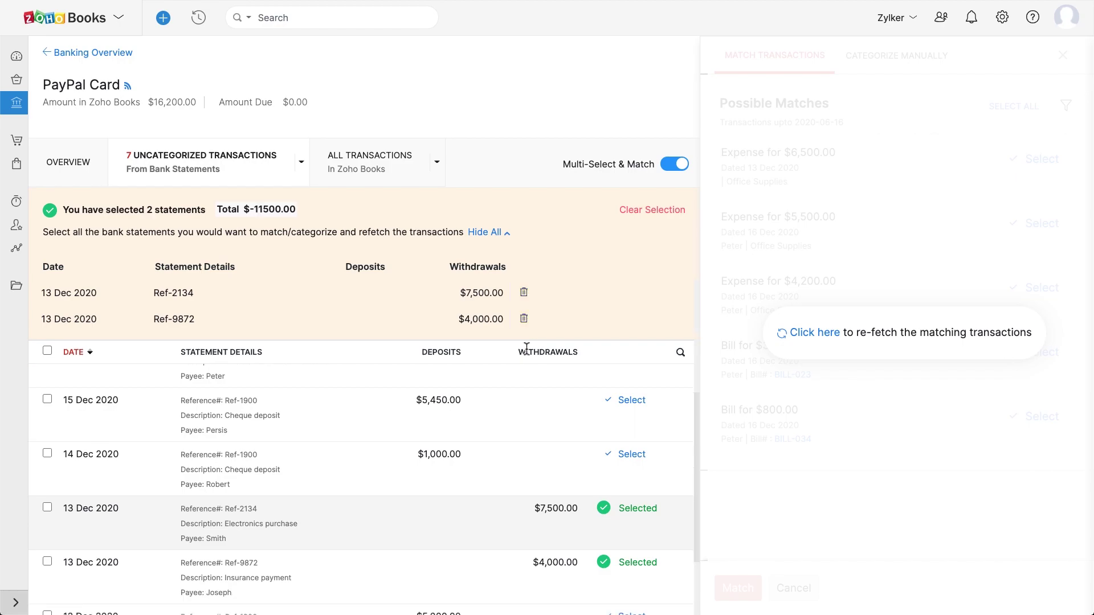
{"action": "scroll", "coordinate": [542, 413], "scroll_direction": "down", "scroll_amount": 2}
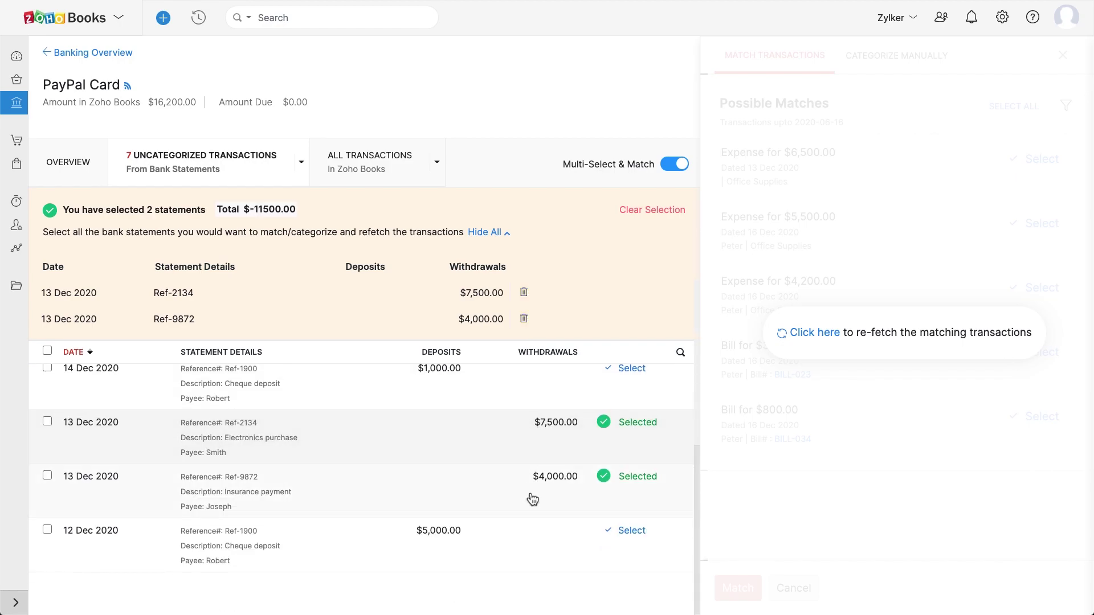
{"action": "left_click", "coordinate": [632, 535]}
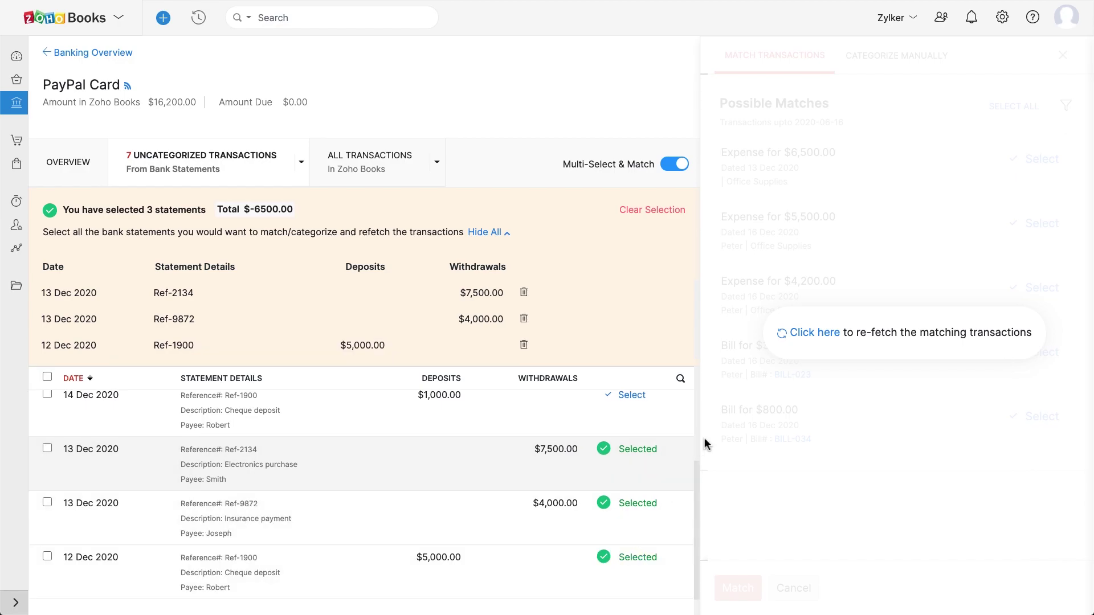
{"action": "left_click", "coordinate": [815, 332]}
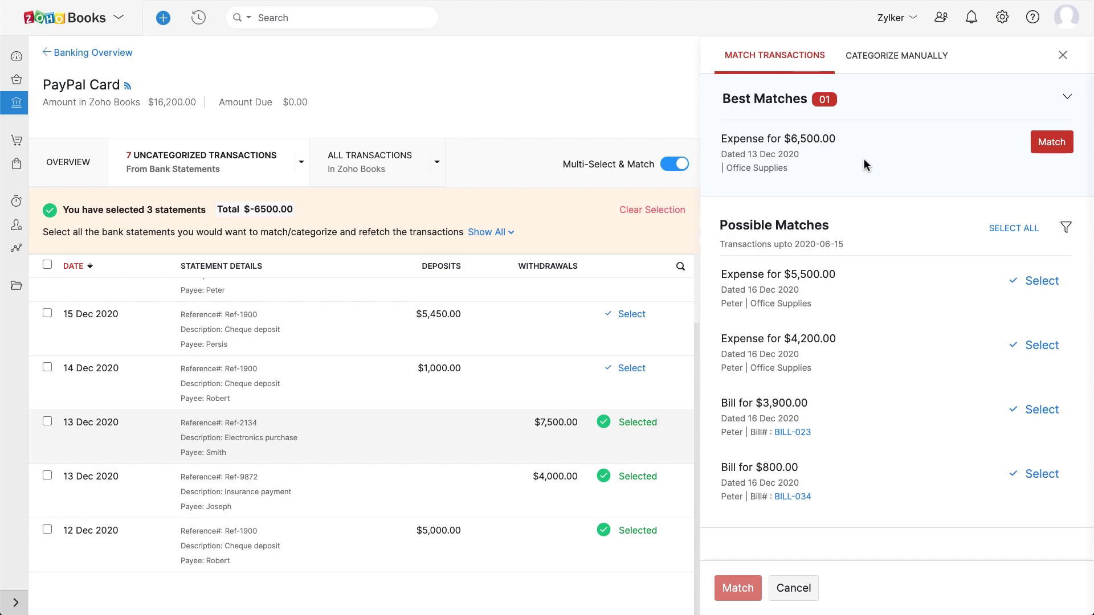
Match the three statements to the $6,500 expense, then select the 16 Dec Ref-4839 withdrawal
{"action": "left_click", "coordinate": [1052, 142]}
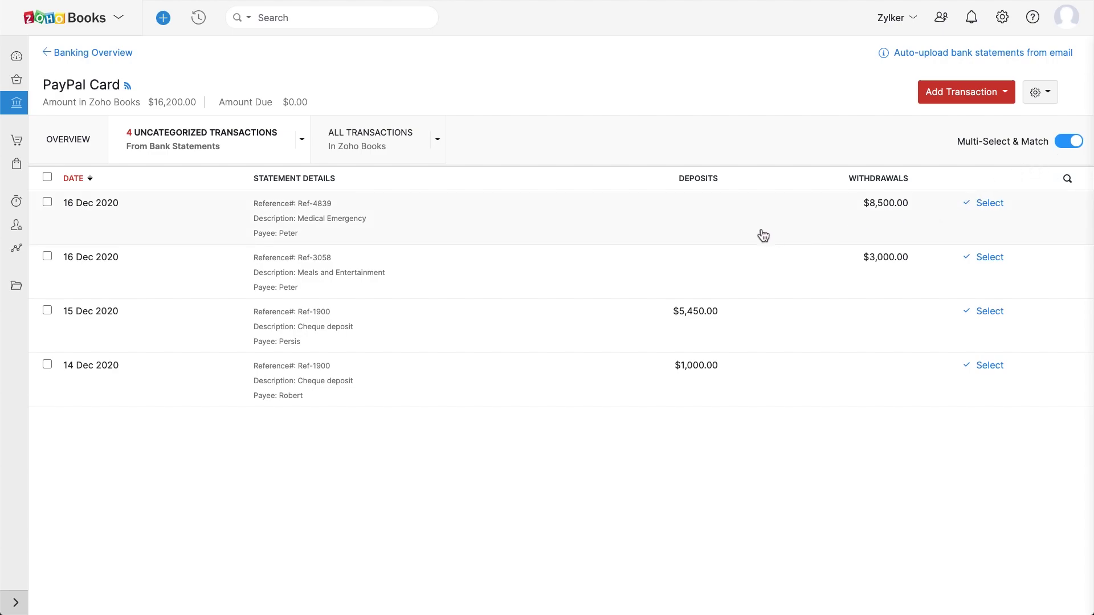
{"action": "left_click", "coordinate": [987, 209]}
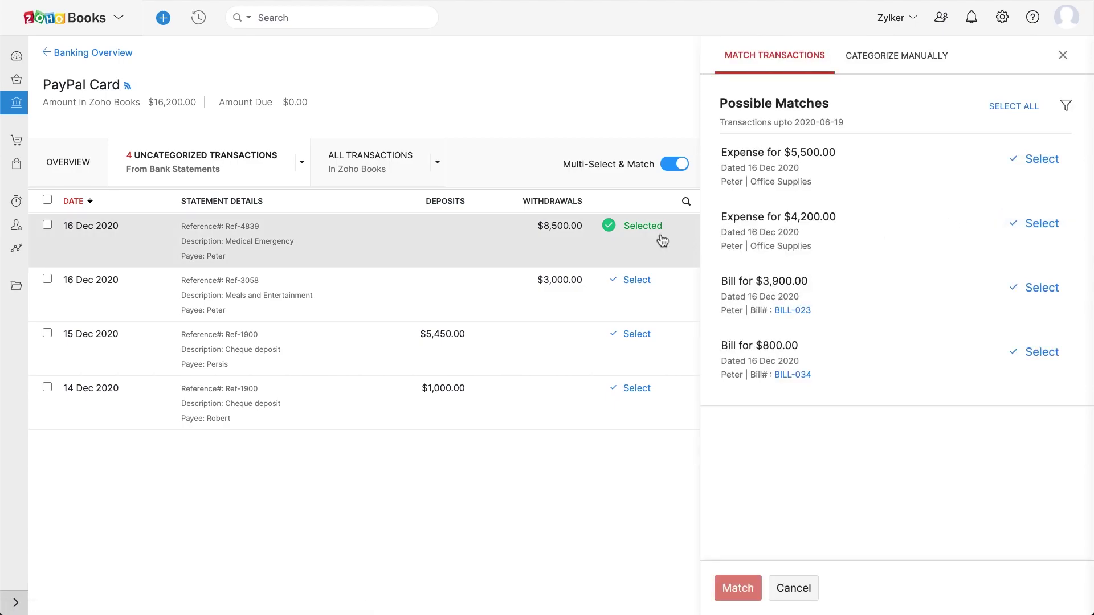
Add 16 Dec Ref-3058, refresh matches, and pick the $5,500 and $4,200 expenses and $800 bill
{"action": "left_click", "coordinate": [646, 285]}
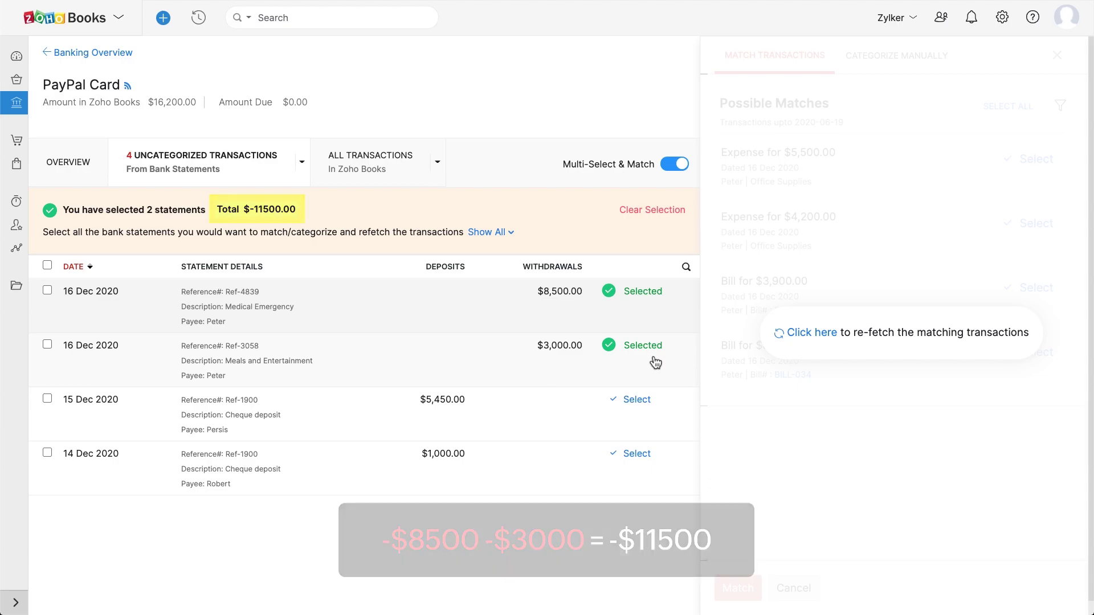
{"action": "left_click", "coordinate": [814, 334]}
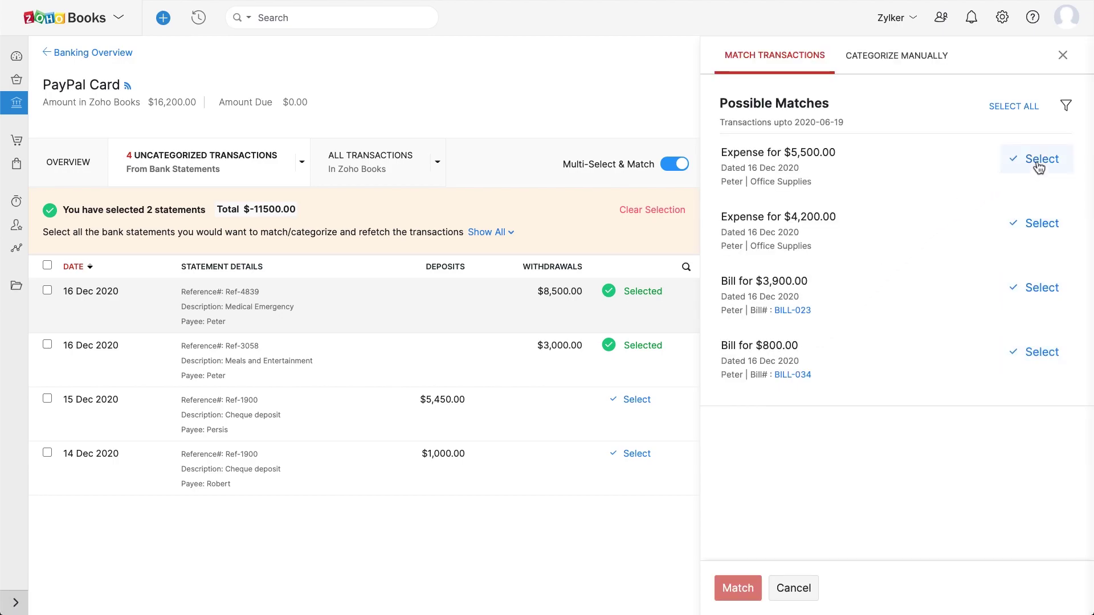
{"action": "left_click", "coordinate": [1041, 167]}
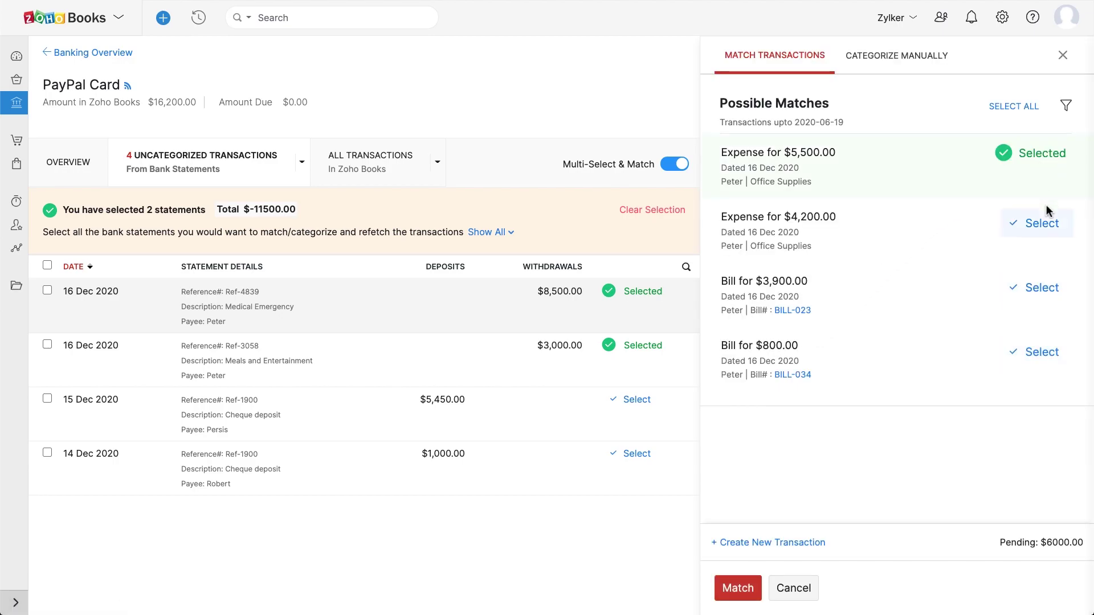
{"action": "left_click", "coordinate": [1047, 231]}
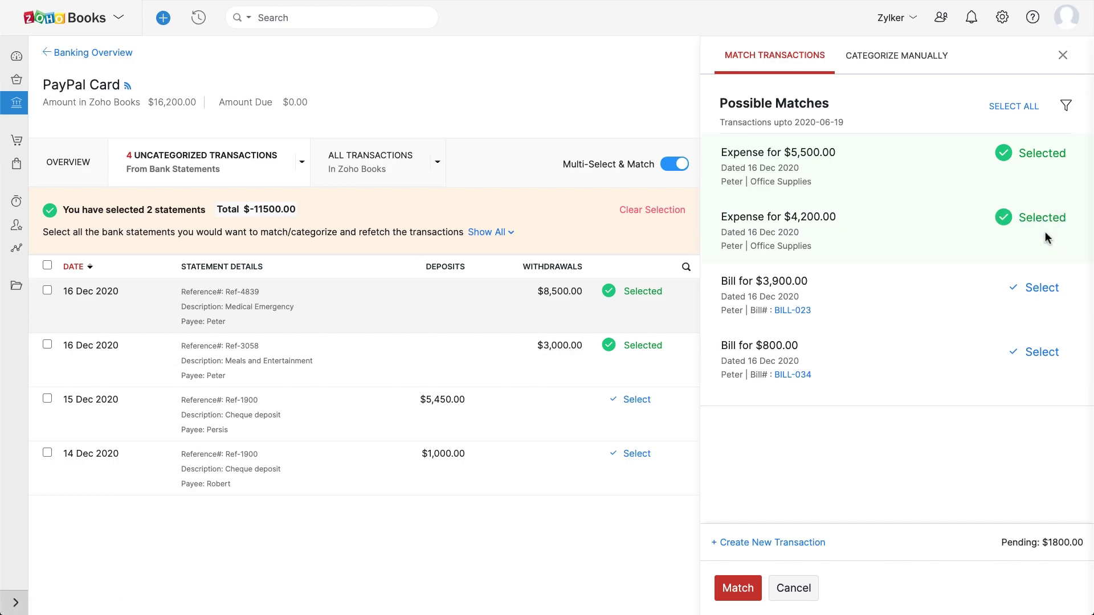
{"action": "left_click", "coordinate": [1043, 353]}
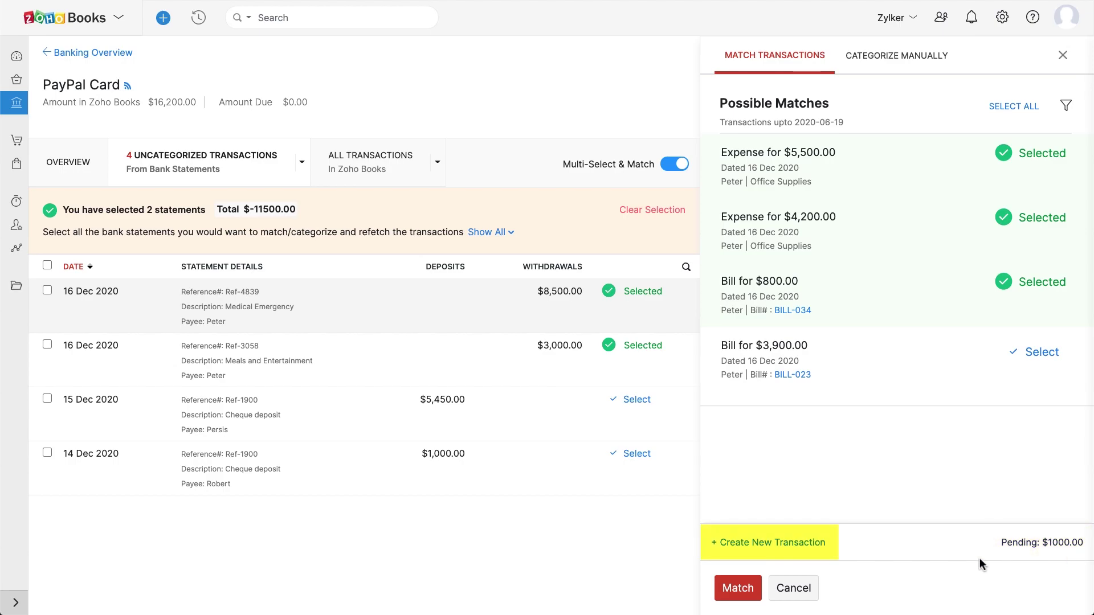
Create a $1,000 Other Expenses transaction referenced BILL-4571, then match both withdrawals to the four entries
{"action": "left_click", "coordinate": [806, 544]}
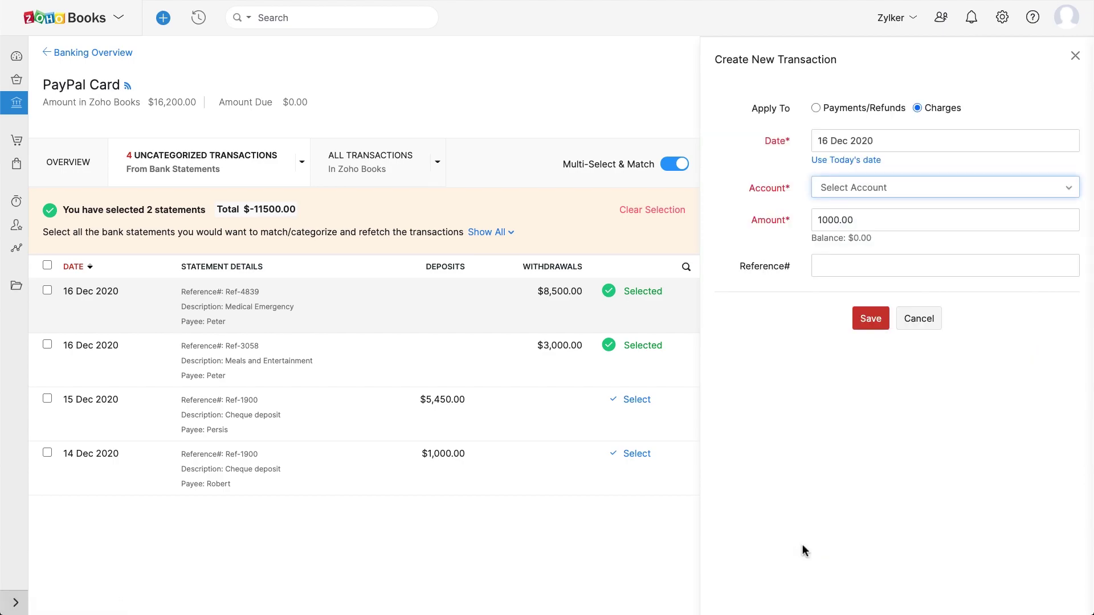
{"action": "left_click", "coordinate": [871, 199]}
{"action": "type", "text": "ot"}
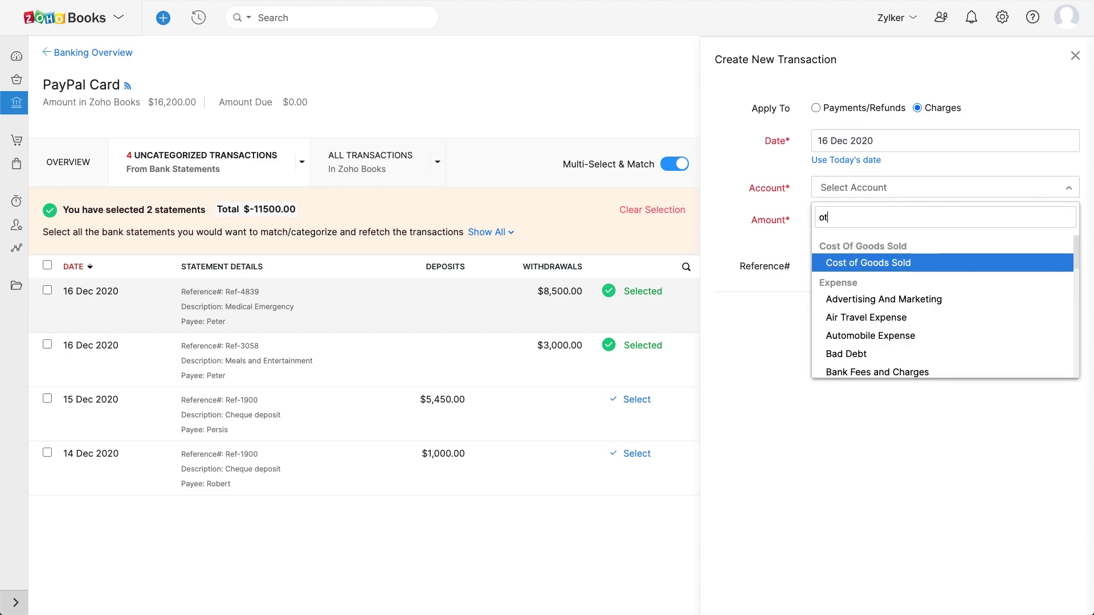
{"action": "type", "text": "her"}
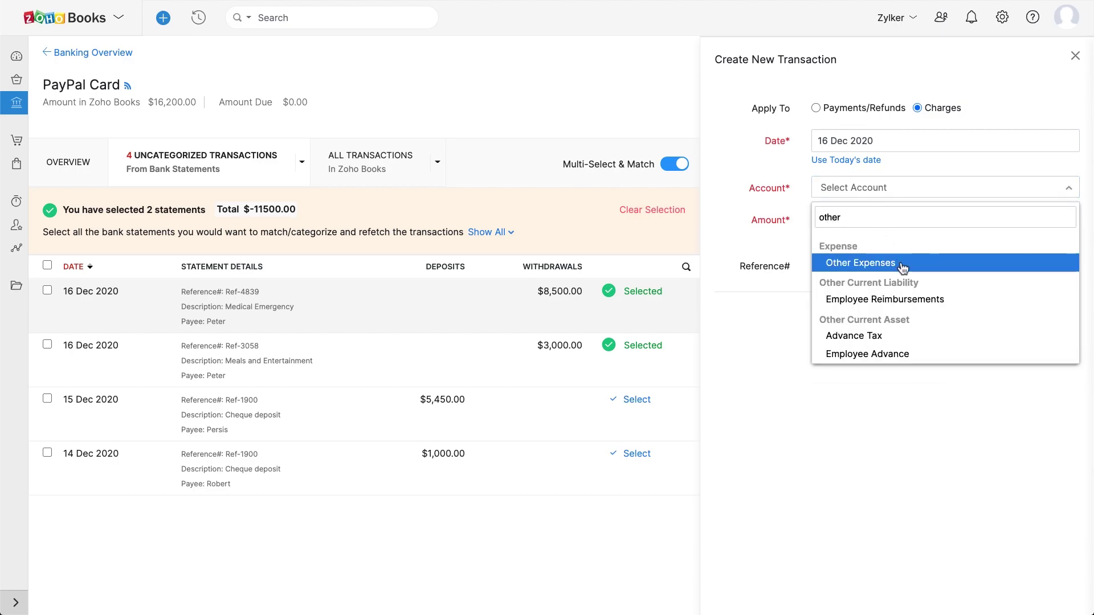
{"action": "left_click", "coordinate": [895, 263]}
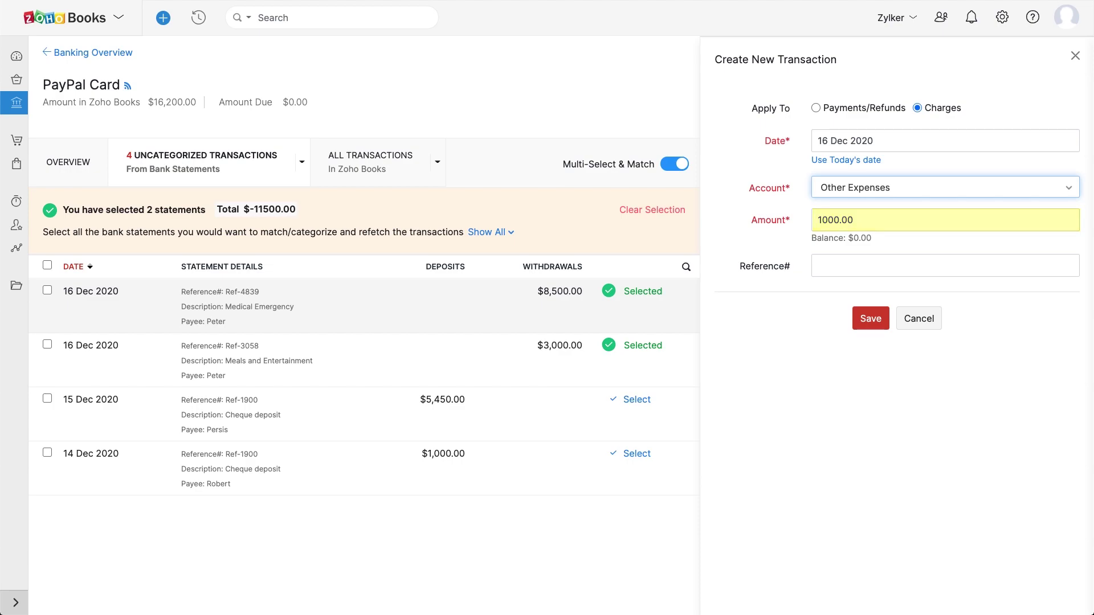
{"action": "left_click", "coordinate": [862, 267]}
{"action": "type", "text": "BILL-4571"}
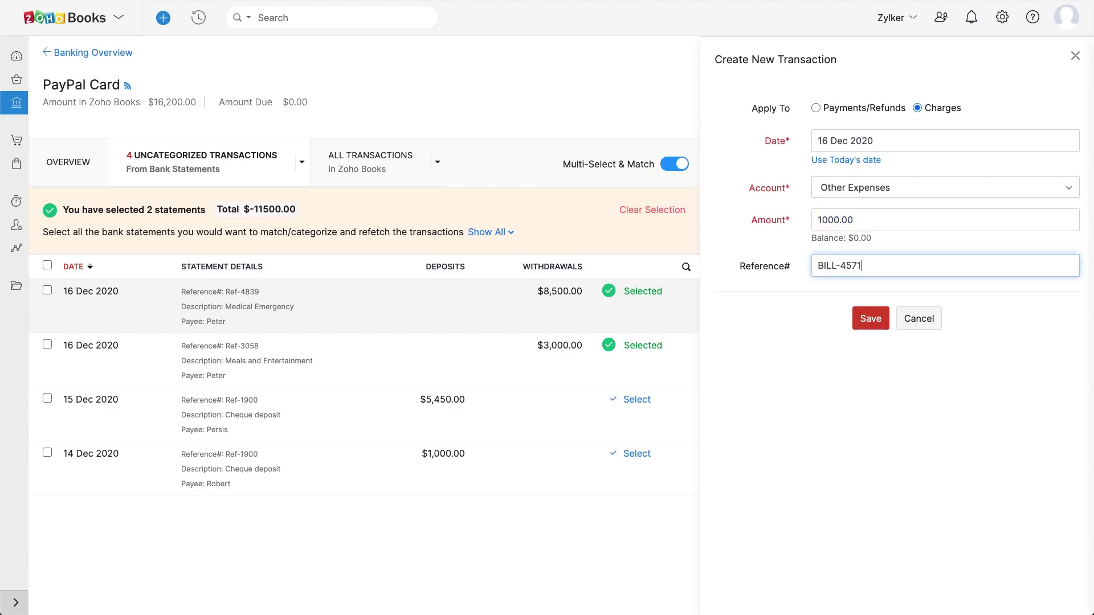
{"action": "left_click", "coordinate": [872, 321]}
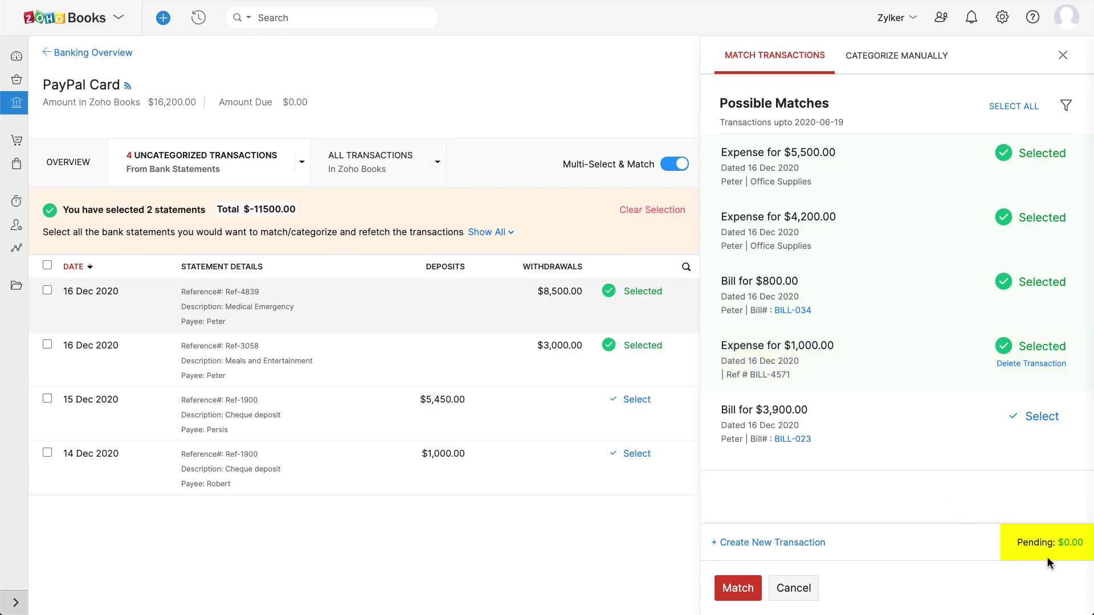
{"action": "left_click", "coordinate": [749, 592]}
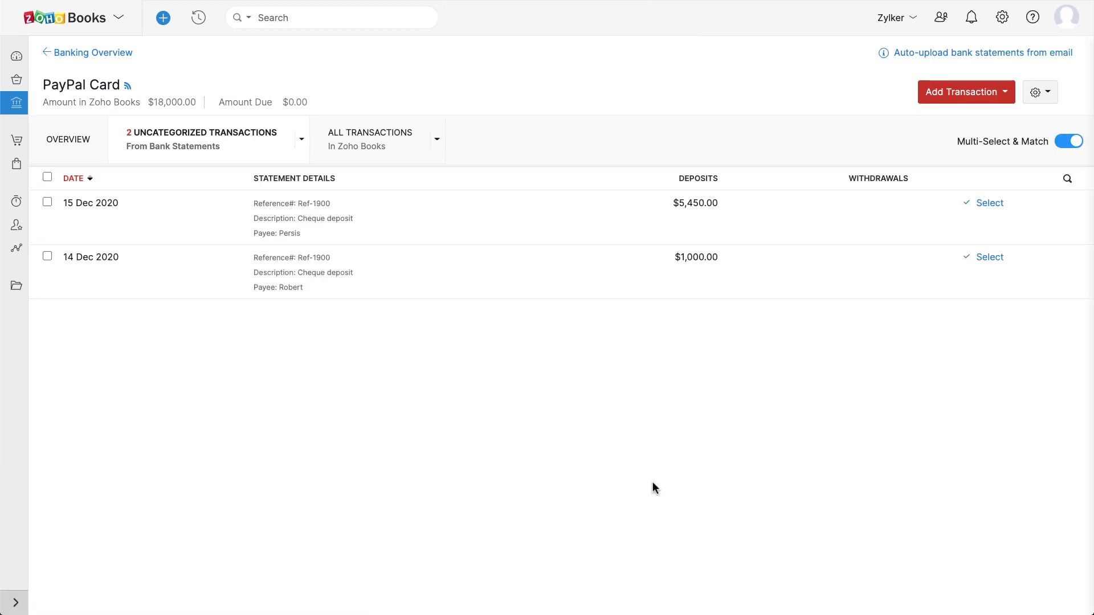
Filter the PayPal Card transaction list by Matched status
{"action": "left_click", "coordinate": [443, 146]}
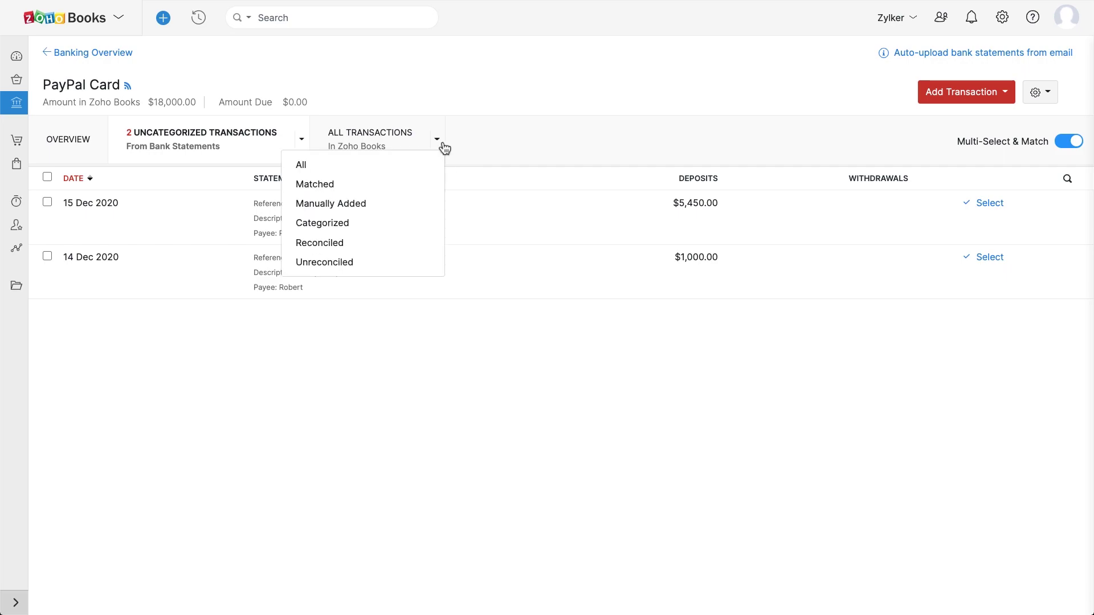
{"action": "left_click", "coordinate": [376, 186]}
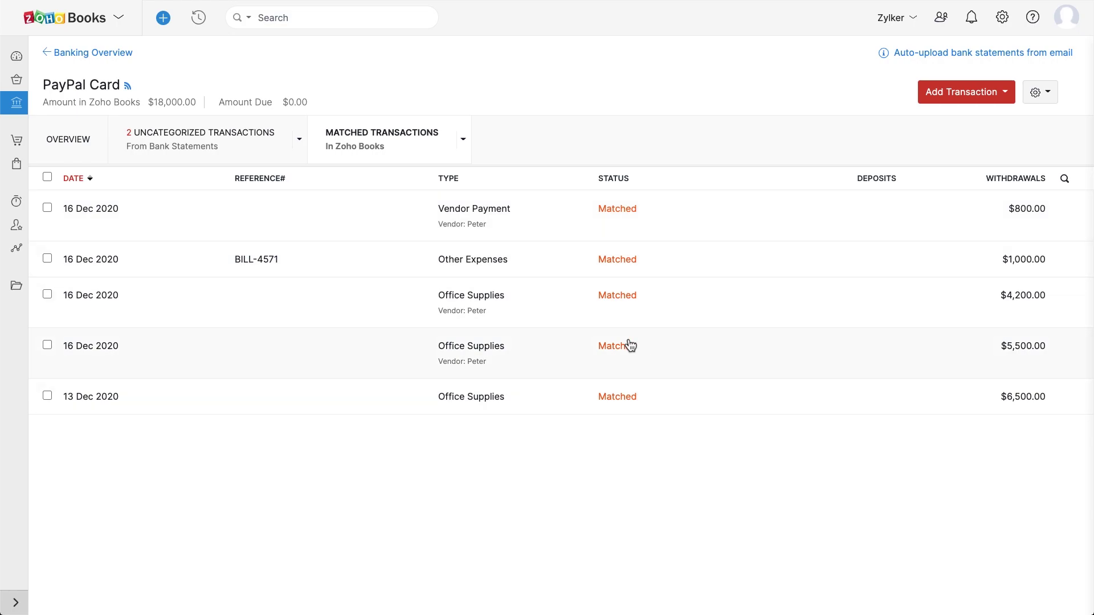
Open the $1,000 BILL-4571 entry to view its Ref-4839 and Ref-3058 statement lines
{"action": "left_click", "coordinate": [569, 271]}
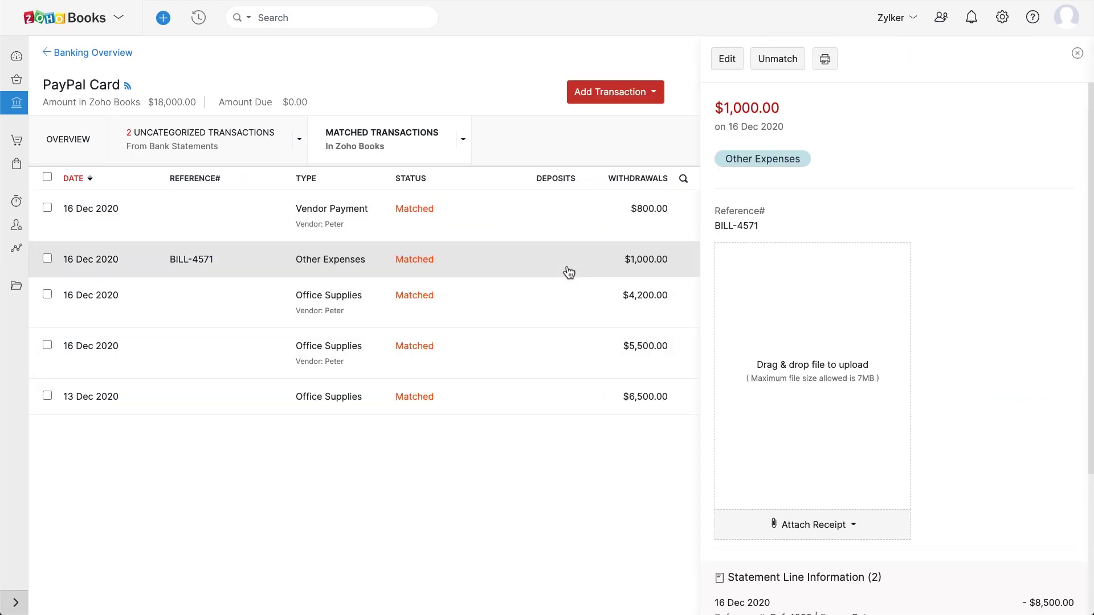
{"action": "scroll", "coordinate": [966, 393], "scroll_direction": "down", "scroll_amount": 1}
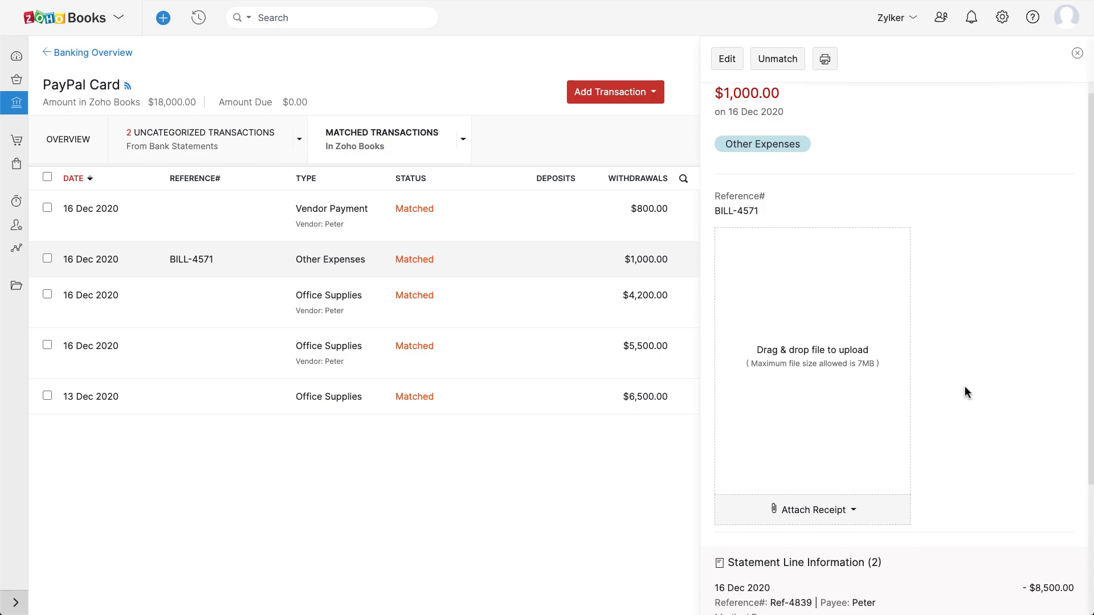
{"action": "scroll", "coordinate": [967, 392], "scroll_direction": "down", "scroll_amount": 2}
{"action": "scroll", "coordinate": [966, 392], "scroll_direction": "down", "scroll_amount": 2}
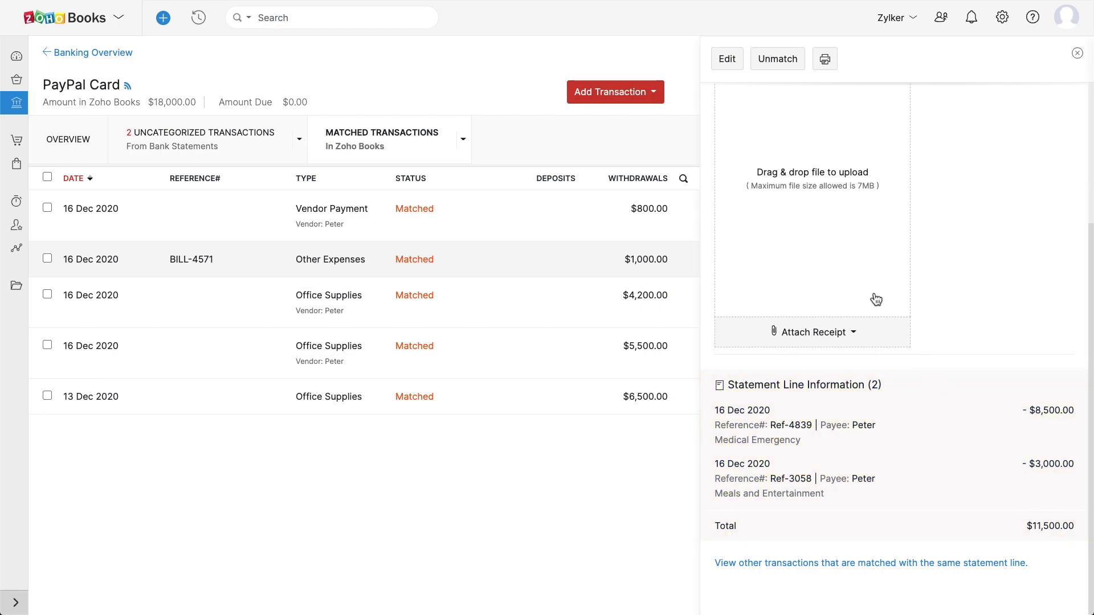
Unmatch BILL-4571 from its statement lines and return to the uncategorized transactions
{"action": "left_click", "coordinate": [777, 58]}
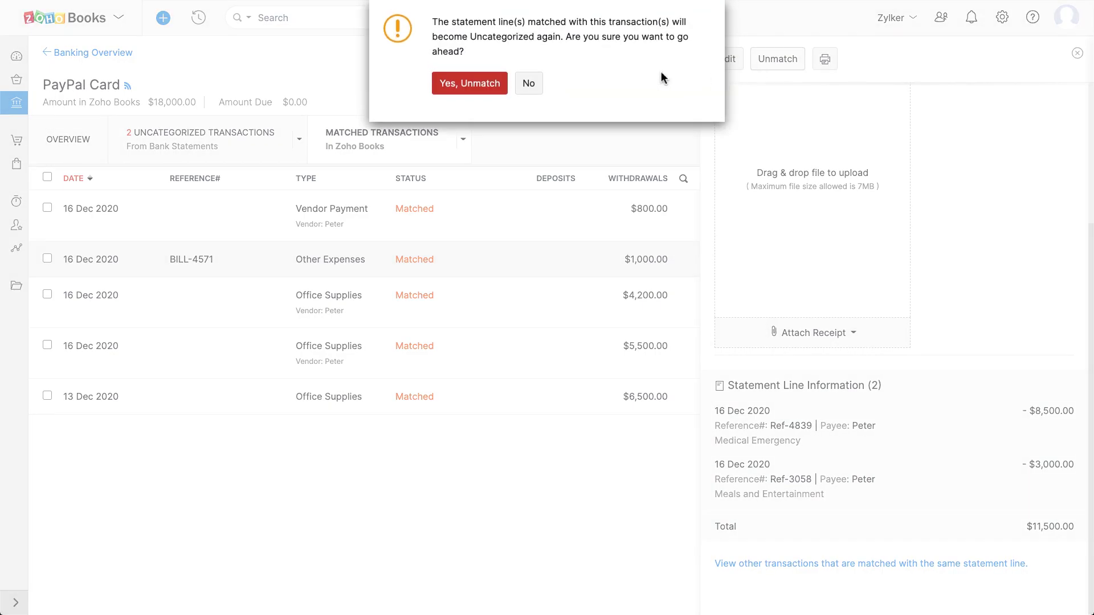
{"action": "left_click", "coordinate": [484, 89]}
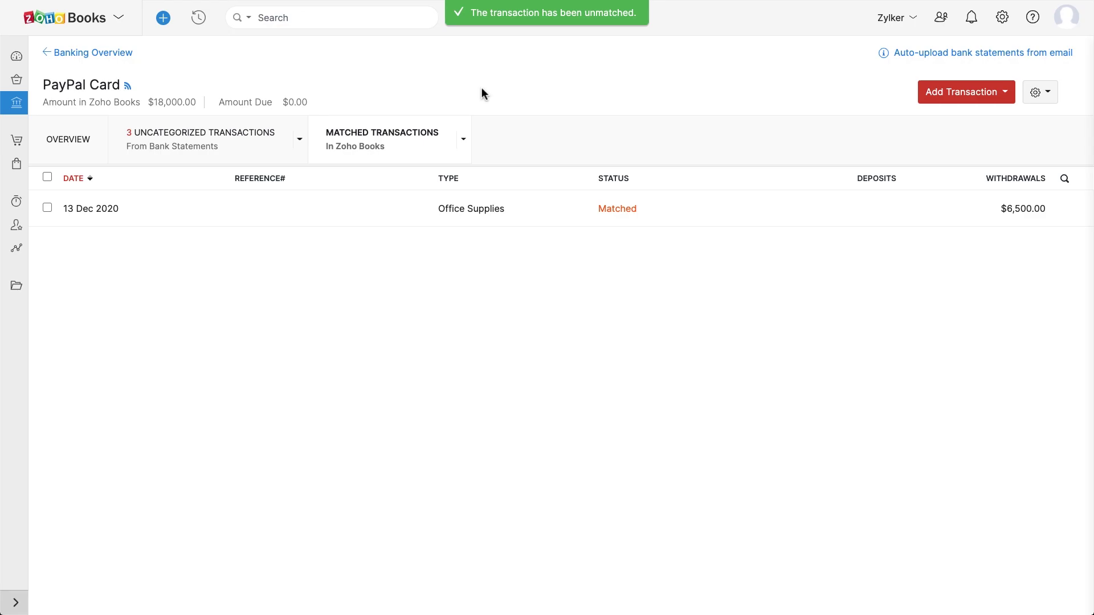
{"action": "left_click", "coordinate": [256, 145]}
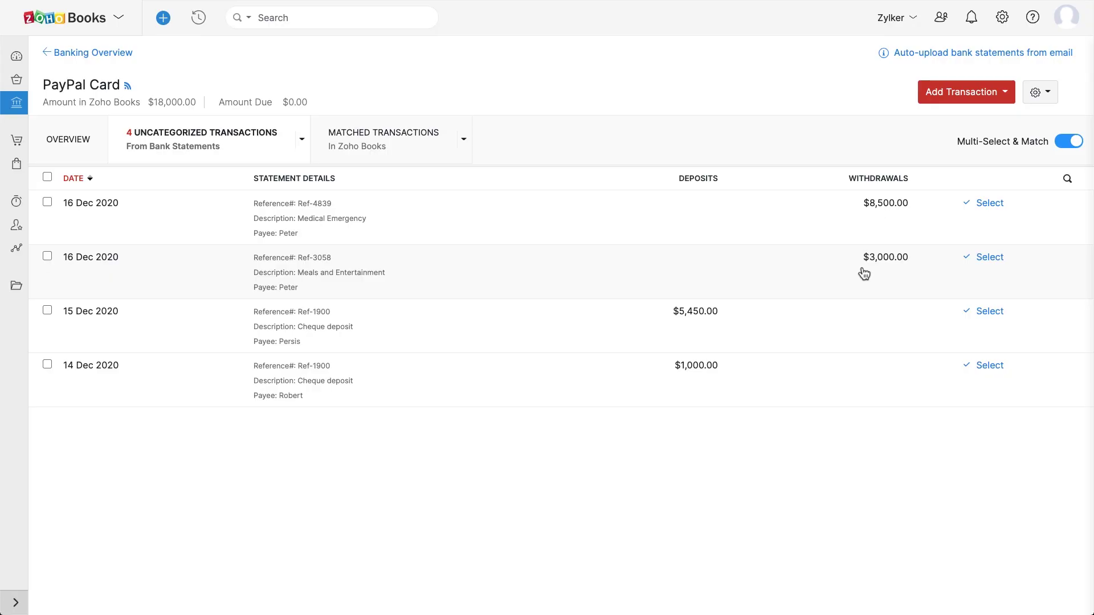
Categorize the 15 Dec $5,450 deposit from General Income, received from Peter, and save
{"action": "left_click", "coordinate": [988, 312]}
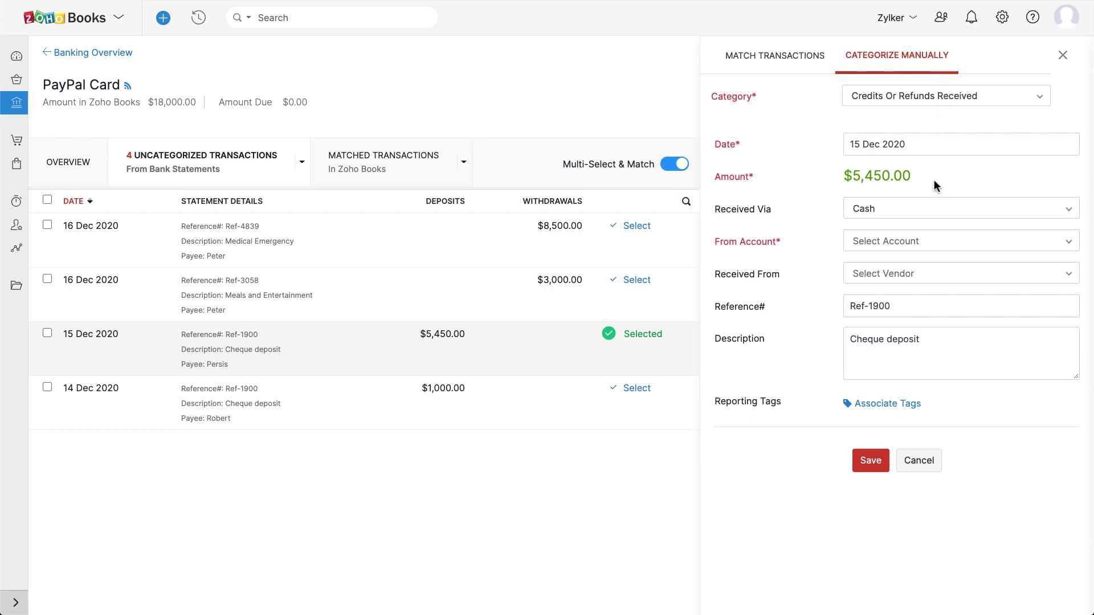
{"action": "left_click", "coordinate": [935, 246]}
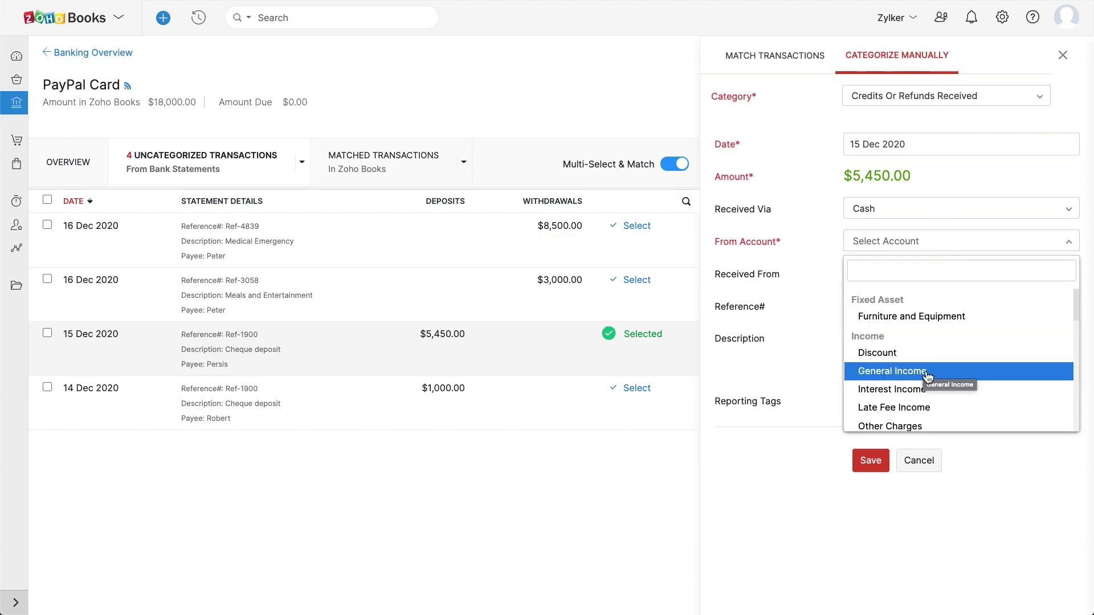
{"action": "left_click", "coordinate": [928, 374]}
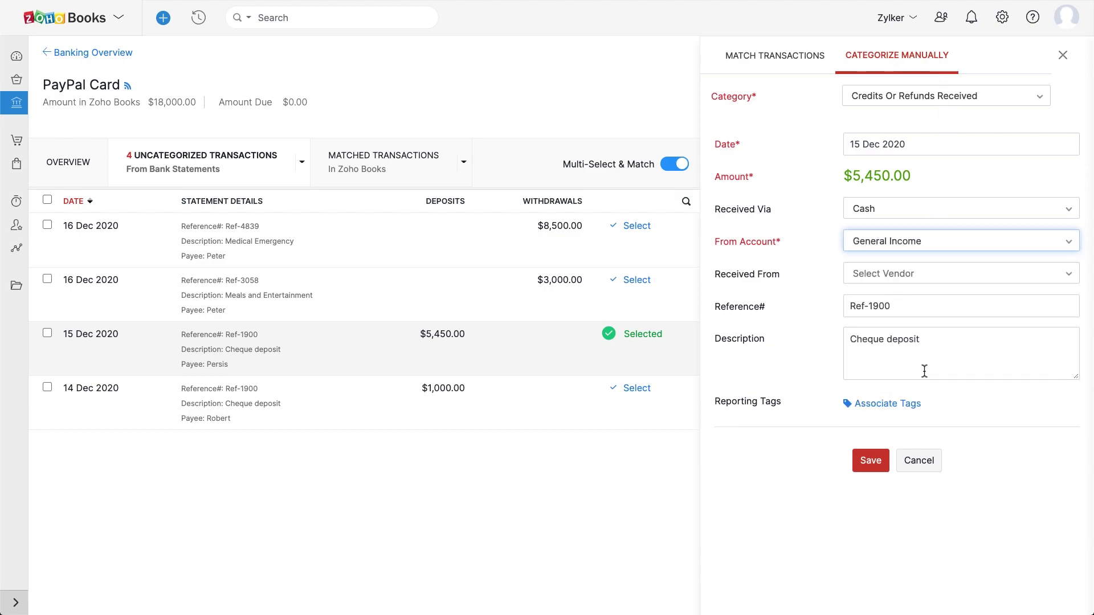
{"action": "left_click", "coordinate": [903, 275]}
{"action": "left_click", "coordinate": [905, 334]}
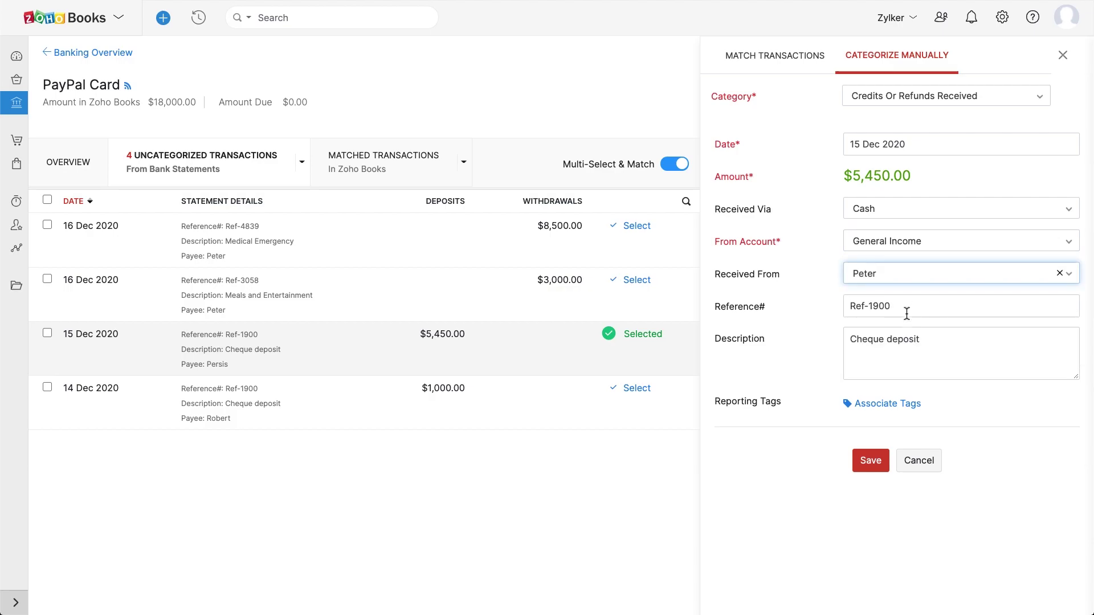
{"action": "left_click", "coordinate": [875, 464]}
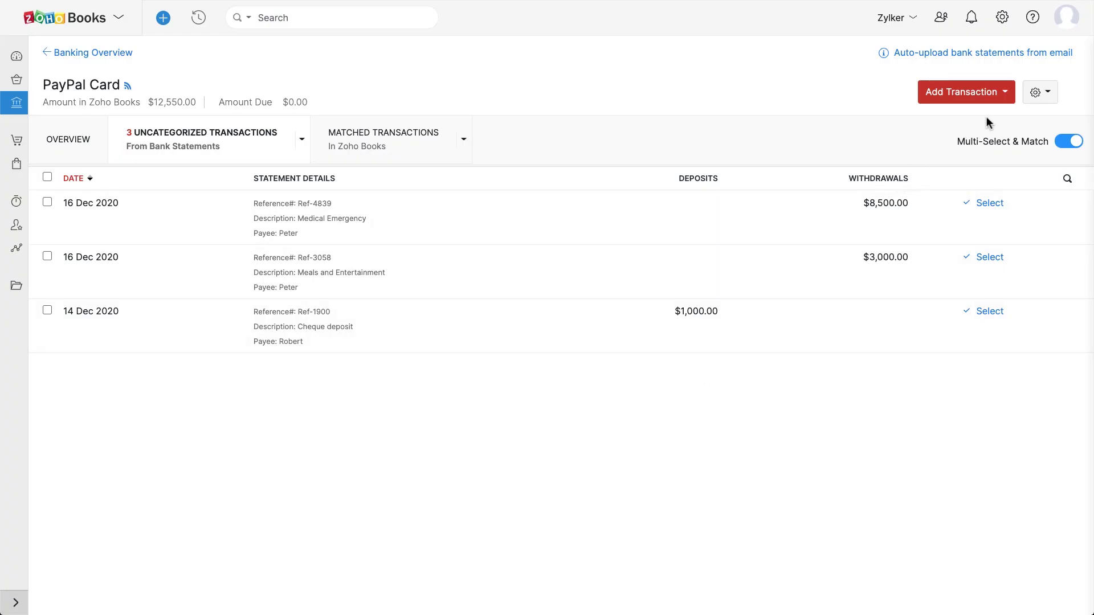
Open the PayPal Card reconciliation and expand, then collapse, the three statement lines under $6,500.00
{"action": "left_click", "coordinate": [1045, 97]}
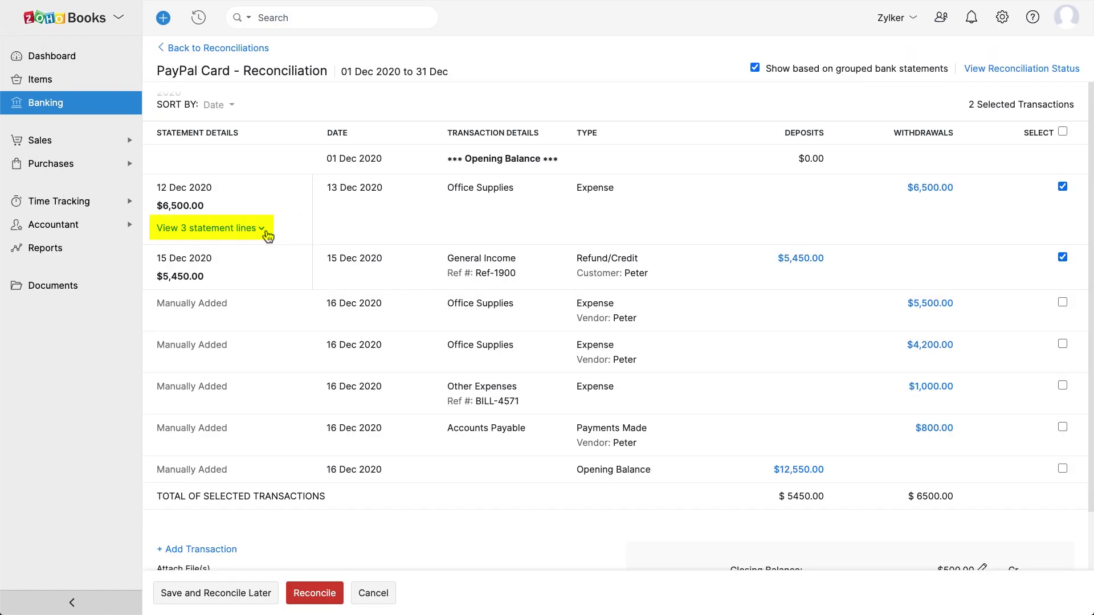
{"action": "left_click", "coordinate": [265, 229]}
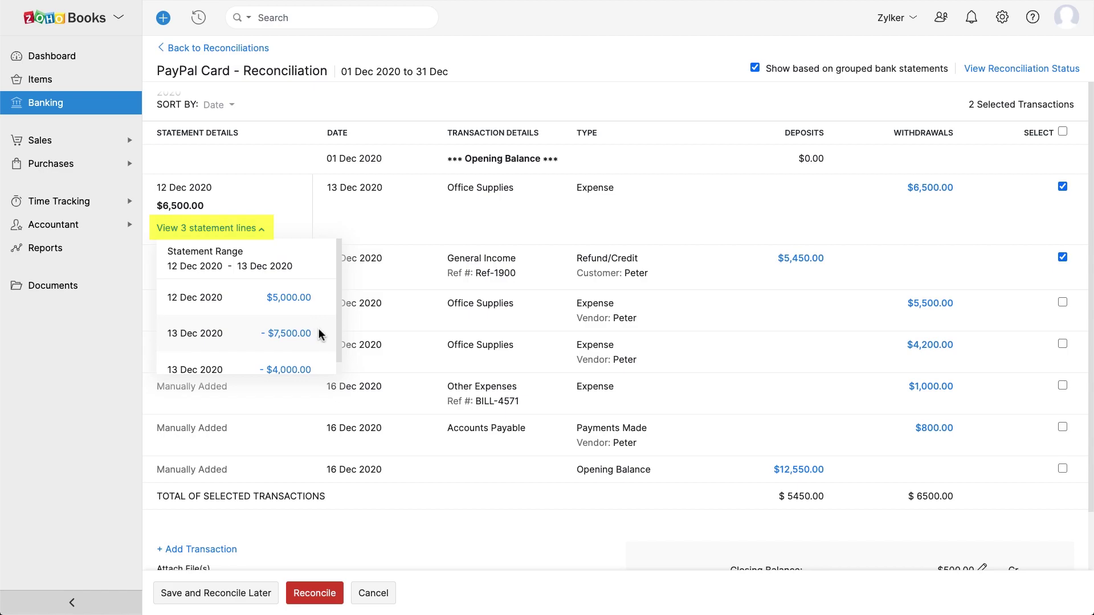
{"action": "scroll", "coordinate": [312, 318], "scroll_direction": "down", "scroll_amount": 1}
{"action": "scroll", "coordinate": [311, 318], "scroll_direction": "up", "scroll_amount": 1}
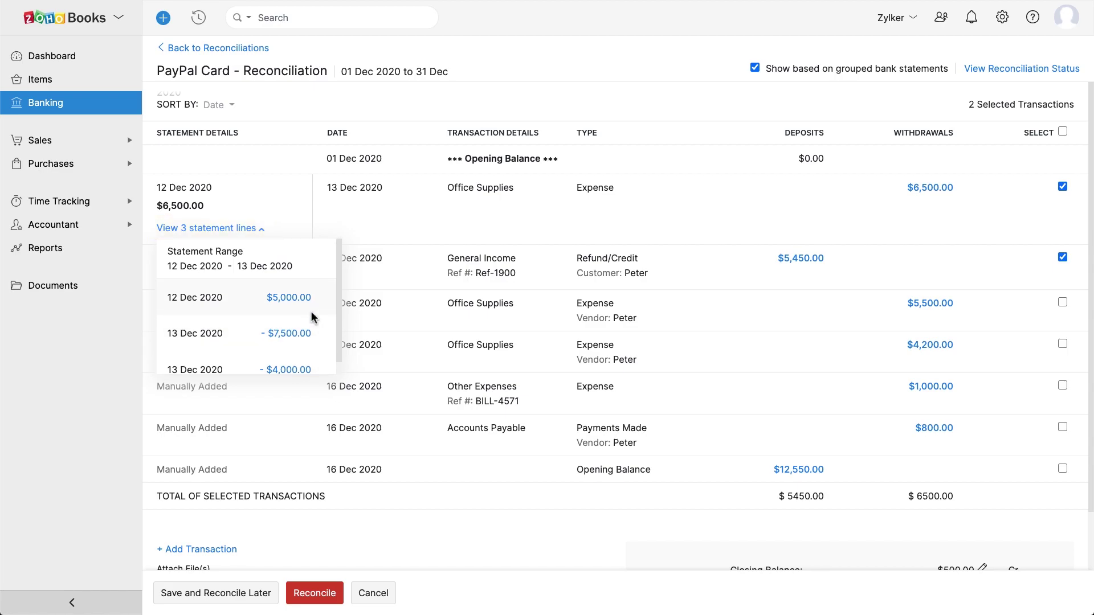
{"action": "left_click", "coordinate": [263, 231]}
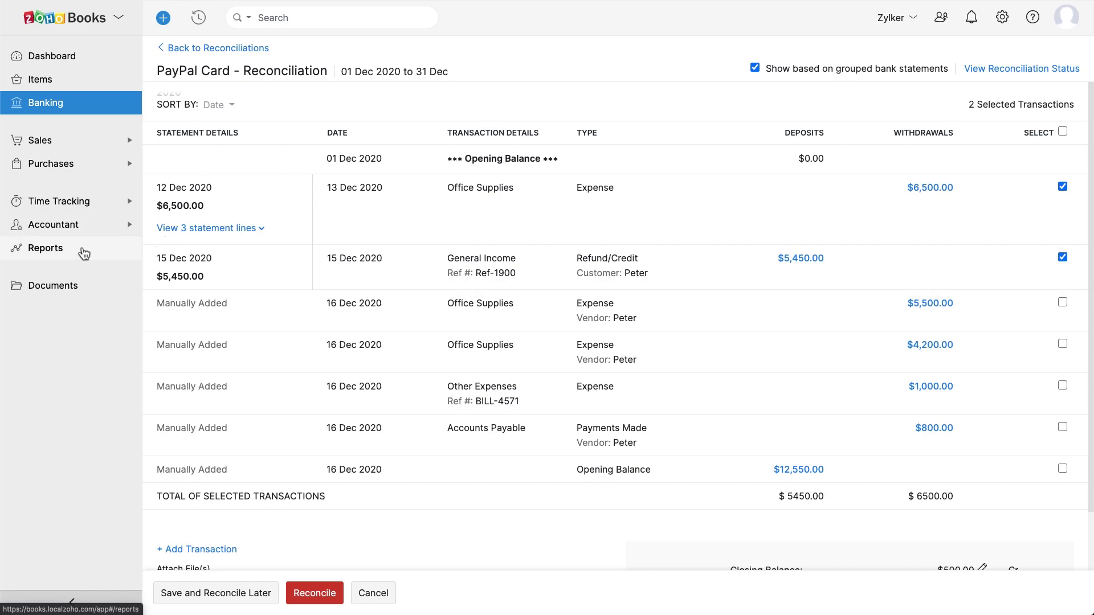
{"action": "left_click", "coordinate": [81, 250]}
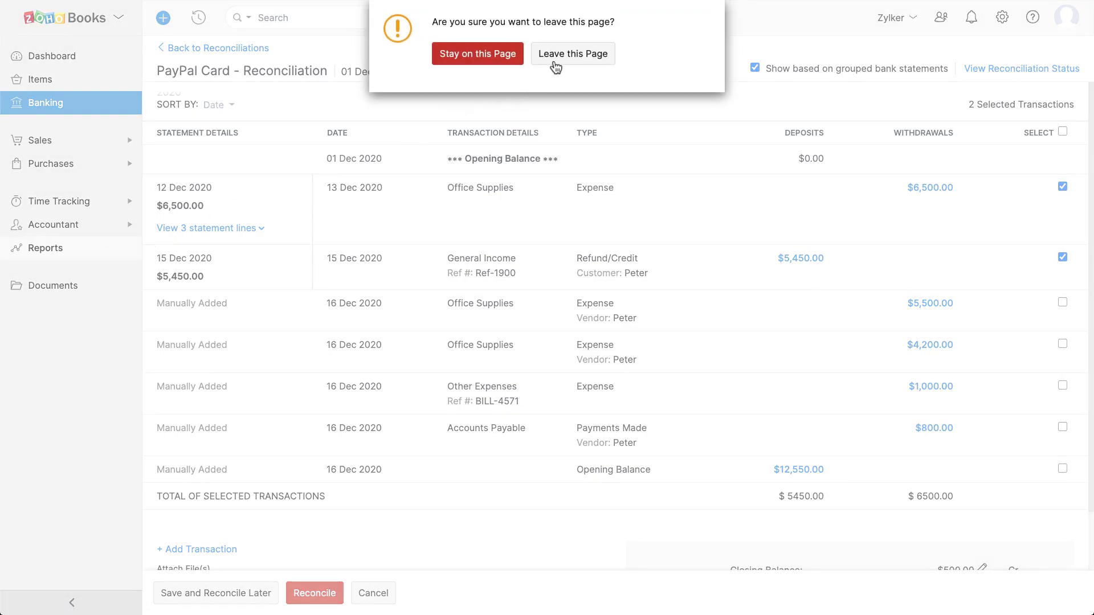
Open the Reconciliation Status report for This Month and expand, then collapse, the three grouped lines
{"action": "left_click", "coordinate": [558, 60]}
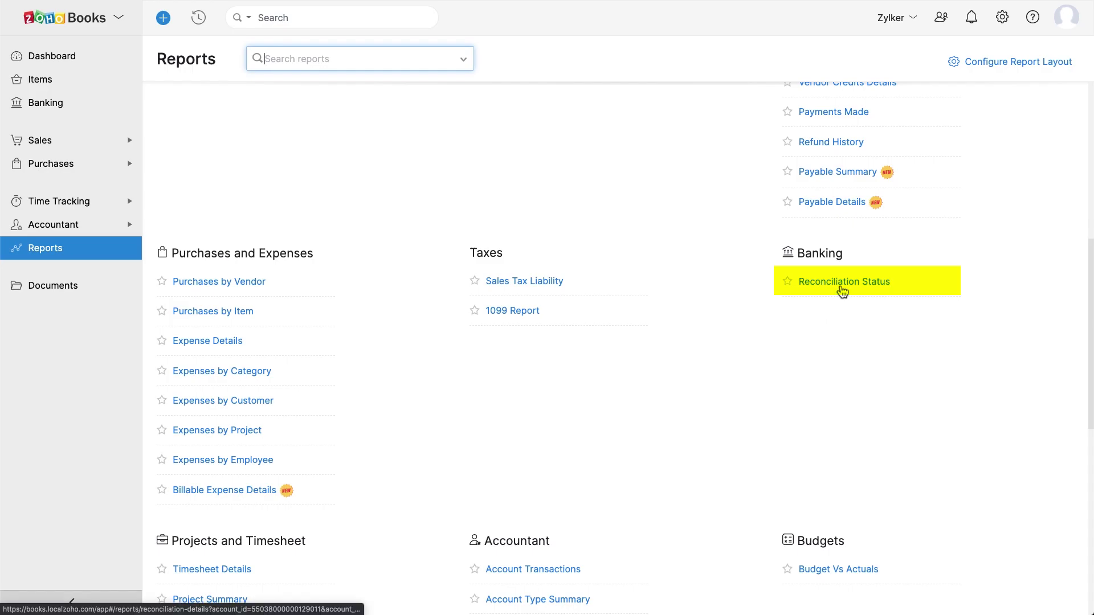
{"action": "left_click", "coordinate": [842, 288]}
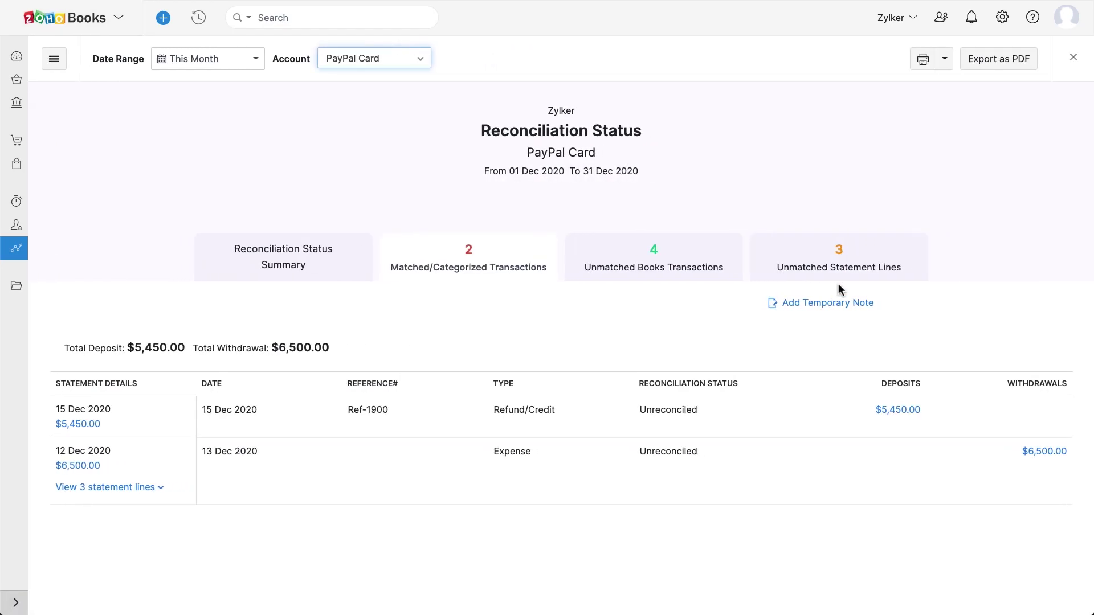
{"action": "left_click", "coordinate": [231, 62]}
{"action": "left_click", "coordinate": [238, 143]}
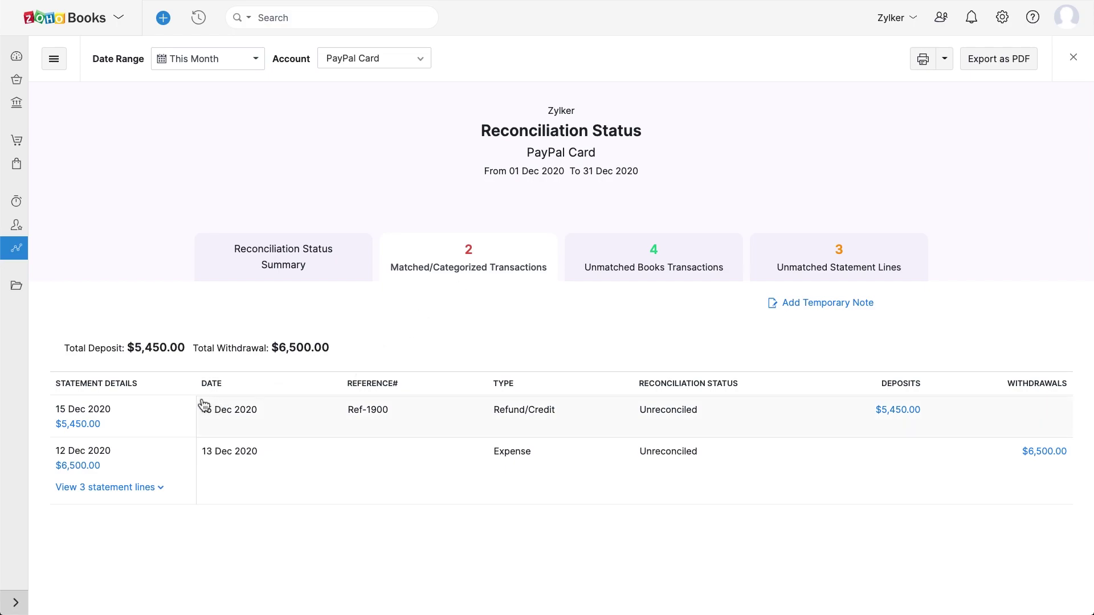
{"action": "left_click", "coordinate": [162, 495]}
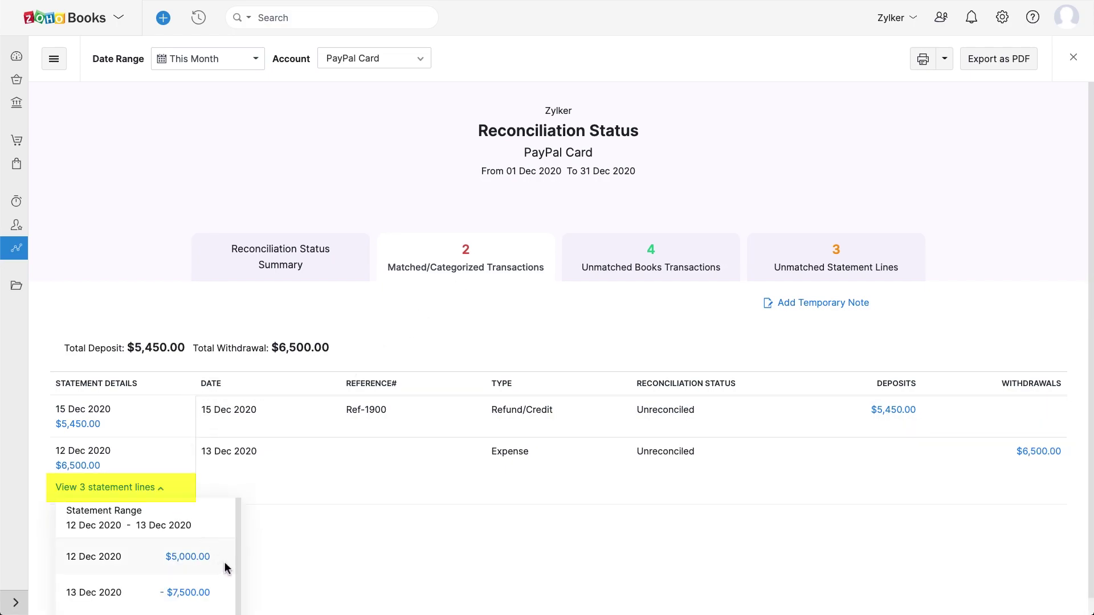
{"action": "scroll", "coordinate": [238, 564], "scroll_direction": "down", "scroll_amount": 1}
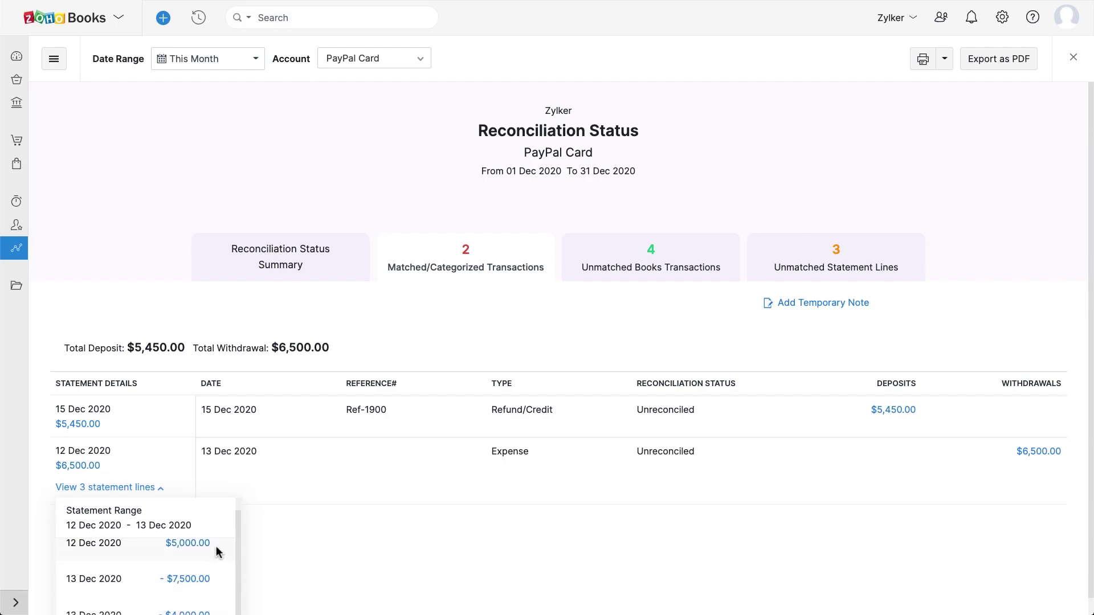
{"action": "scroll", "coordinate": [240, 531], "scroll_direction": "up", "scroll_amount": 1}
{"action": "left_click", "coordinate": [175, 491]}
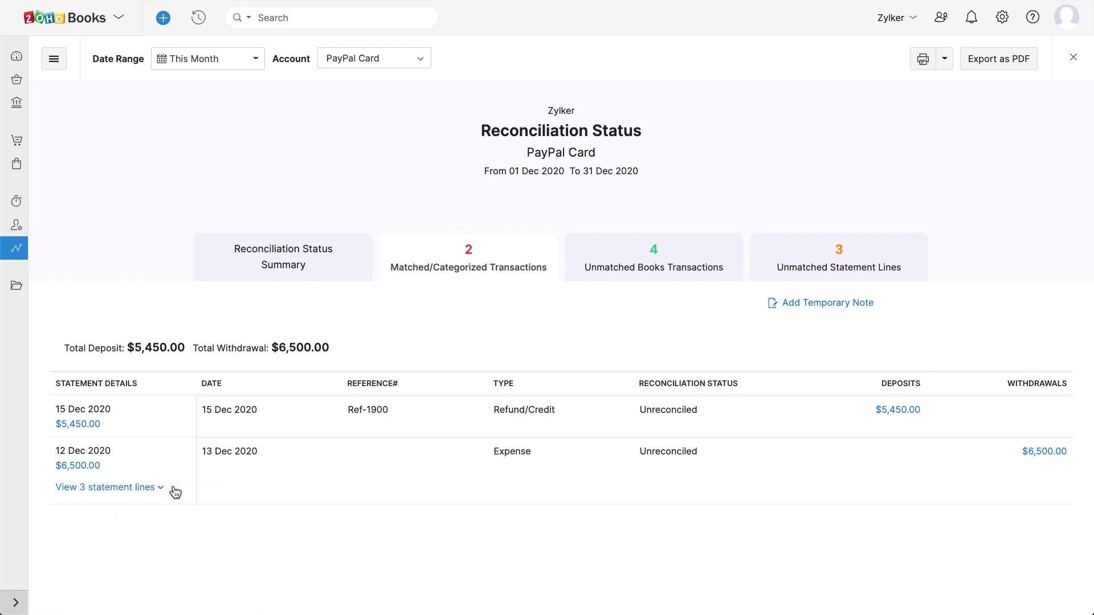